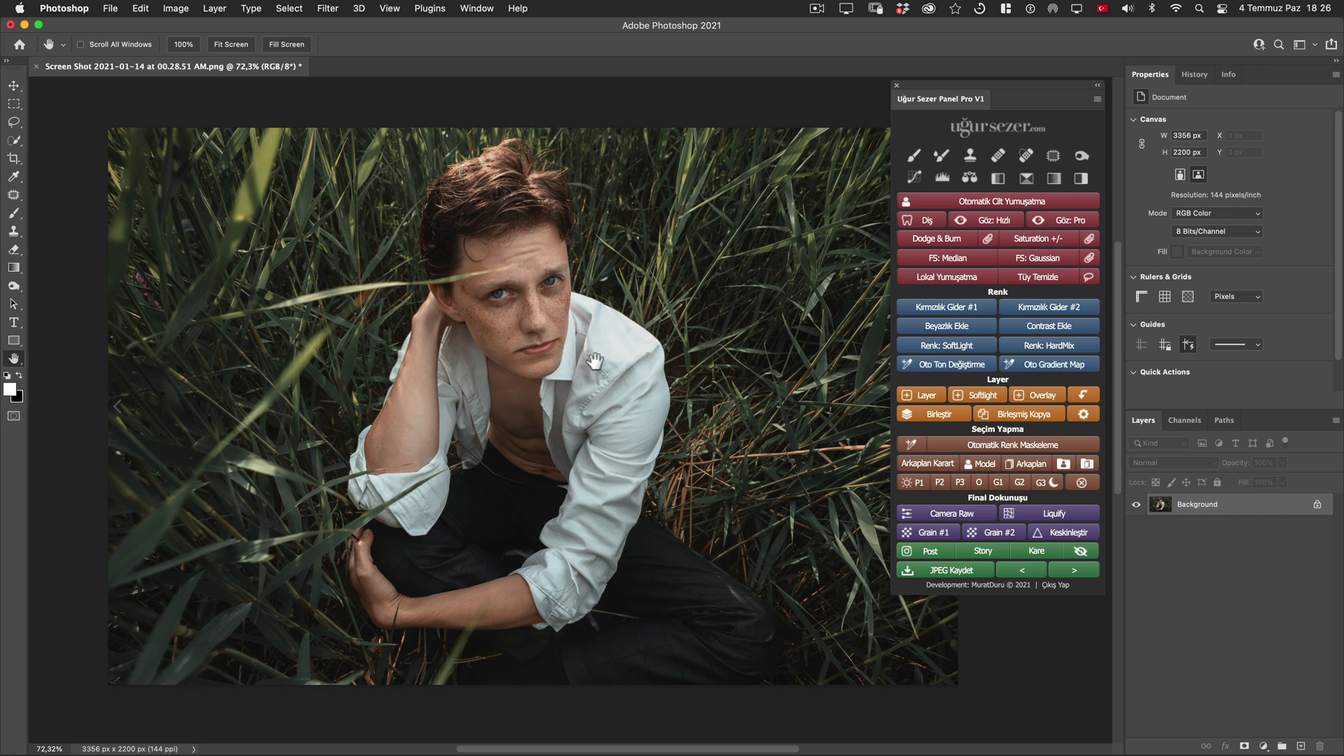
- Add a Curves layer with its midpoint raised to brighten the portrait, and compare it on and off
click(915, 178)
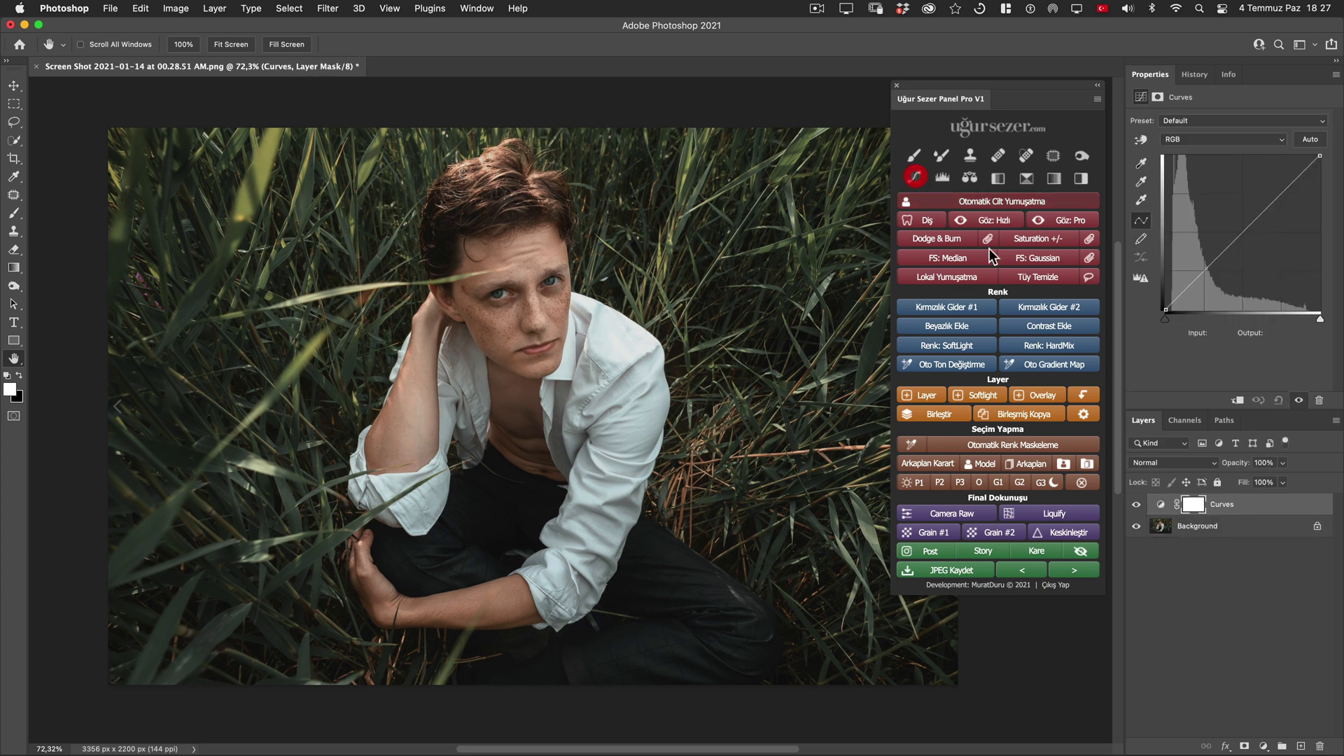
drag(1241, 234, 1241, 196)
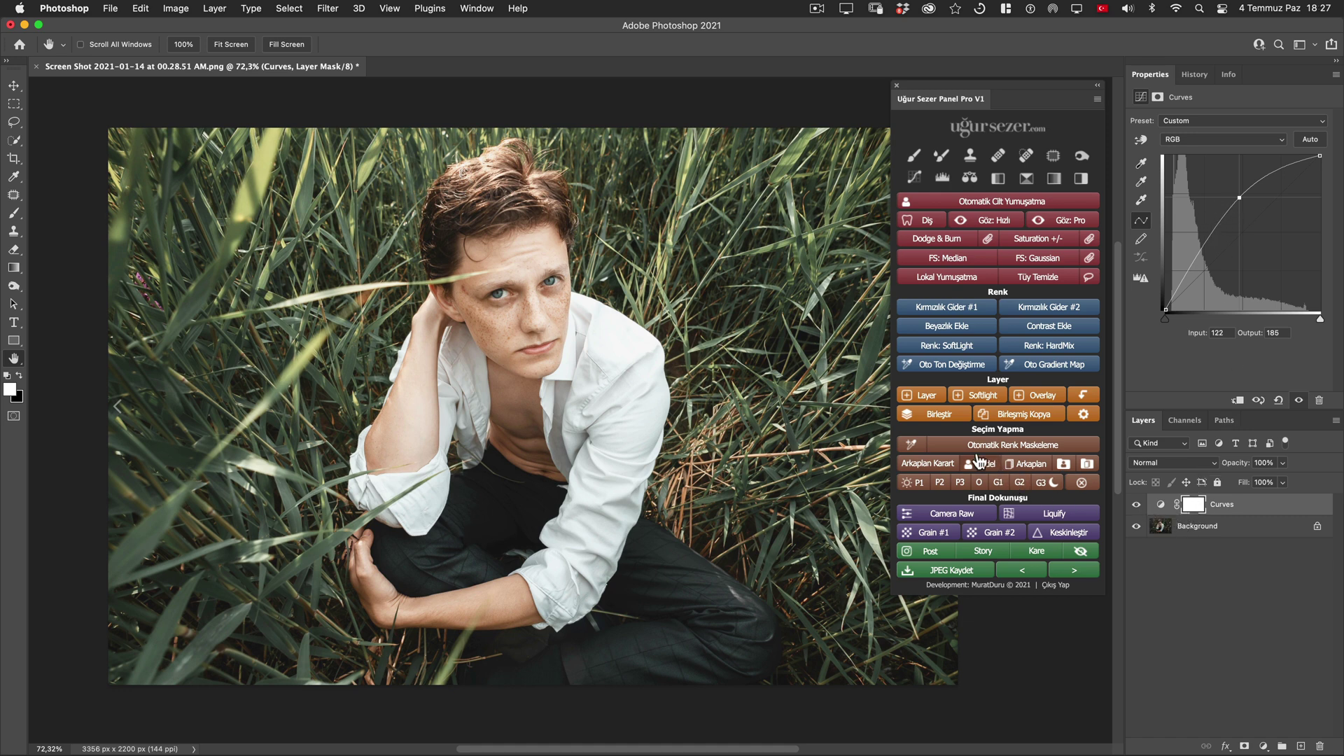
click(1138, 507)
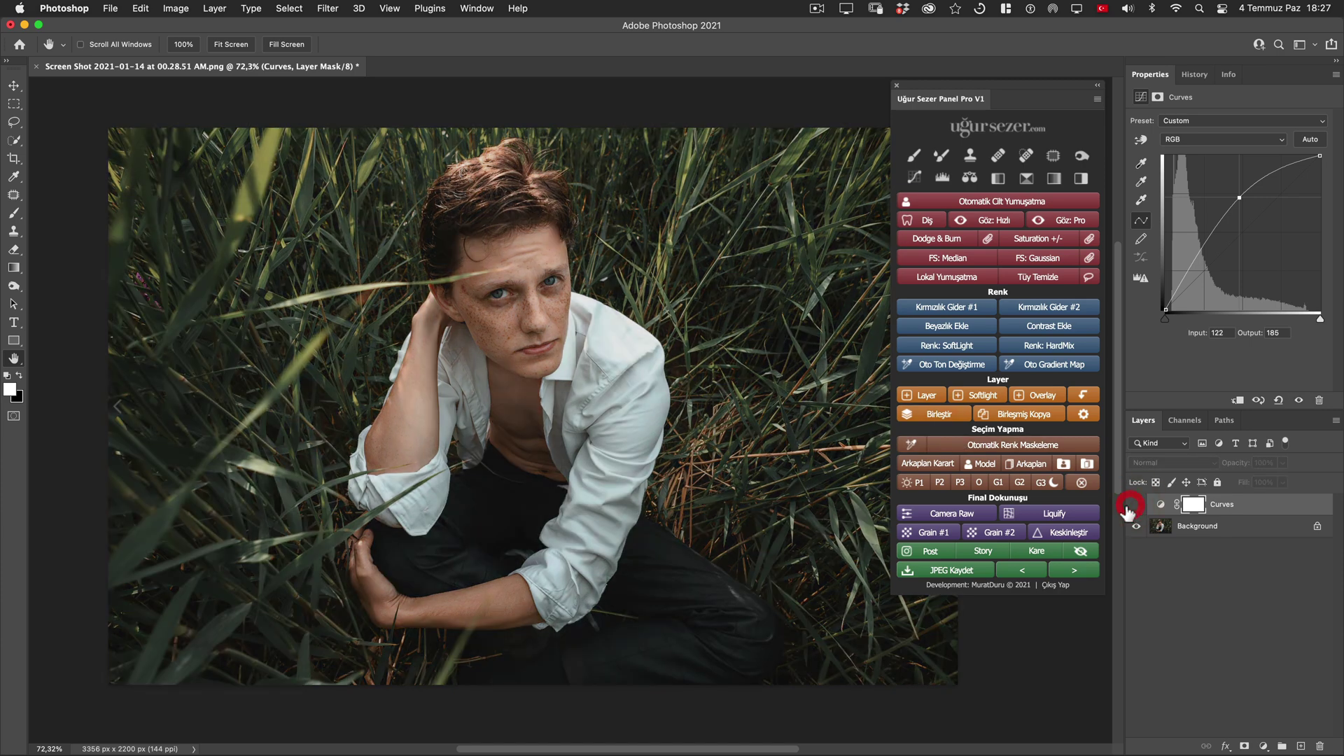
click(1128, 507)
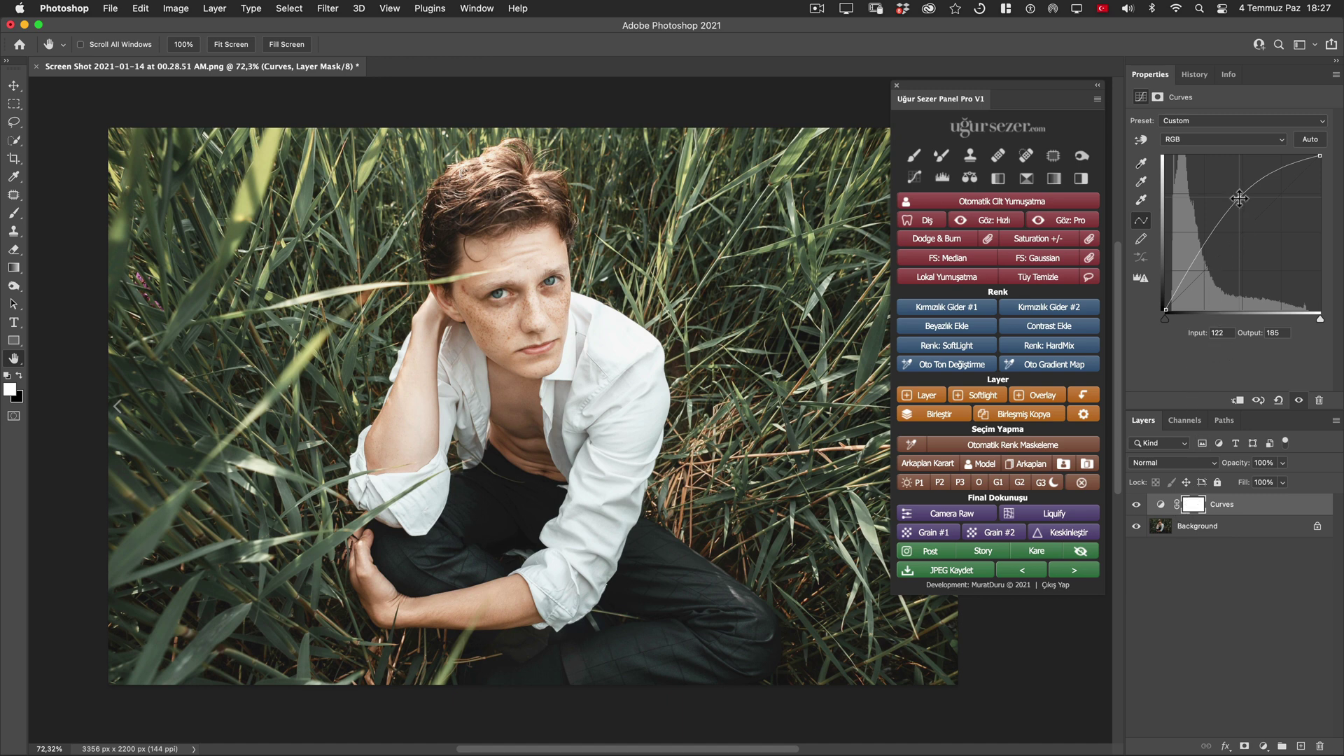
drag(1240, 198, 1237, 202)
- Zoom in on the boy's face and toggle the Curves brightening to compare, leaving it hidden
click(504, 246)
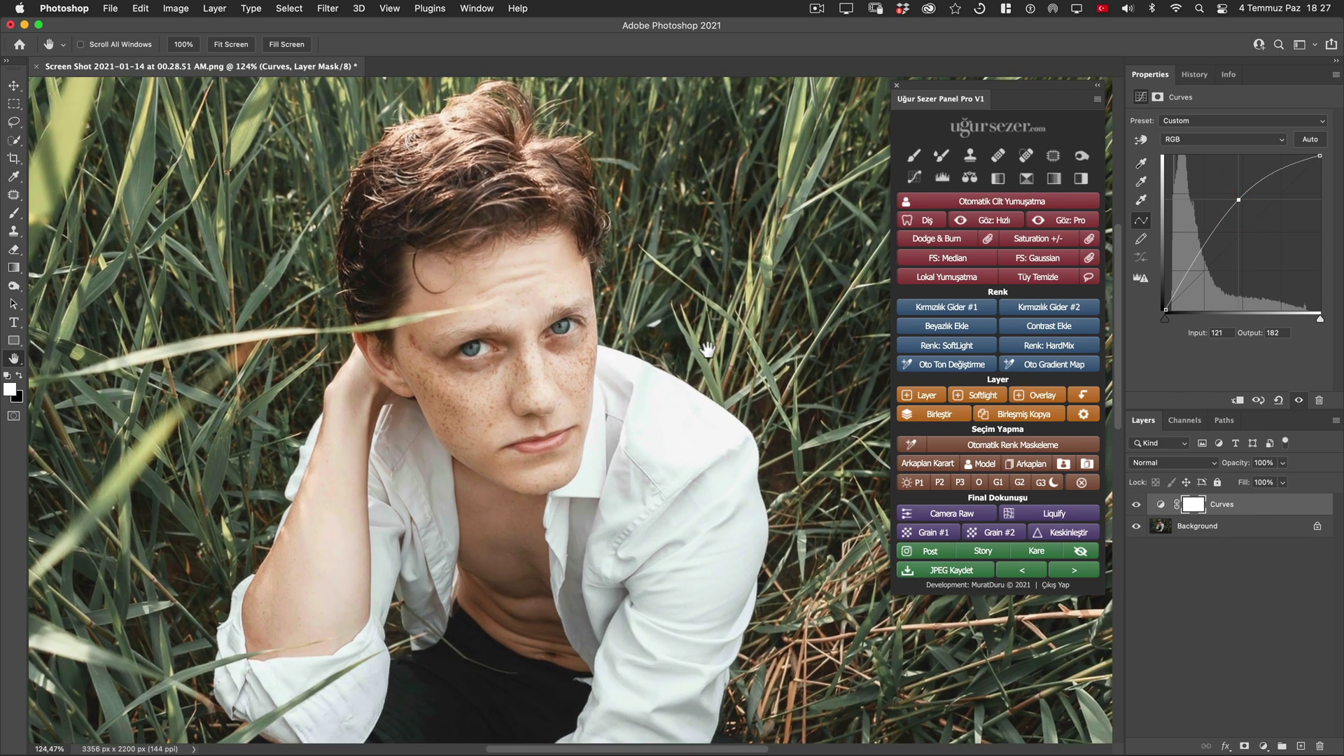
click(706, 347)
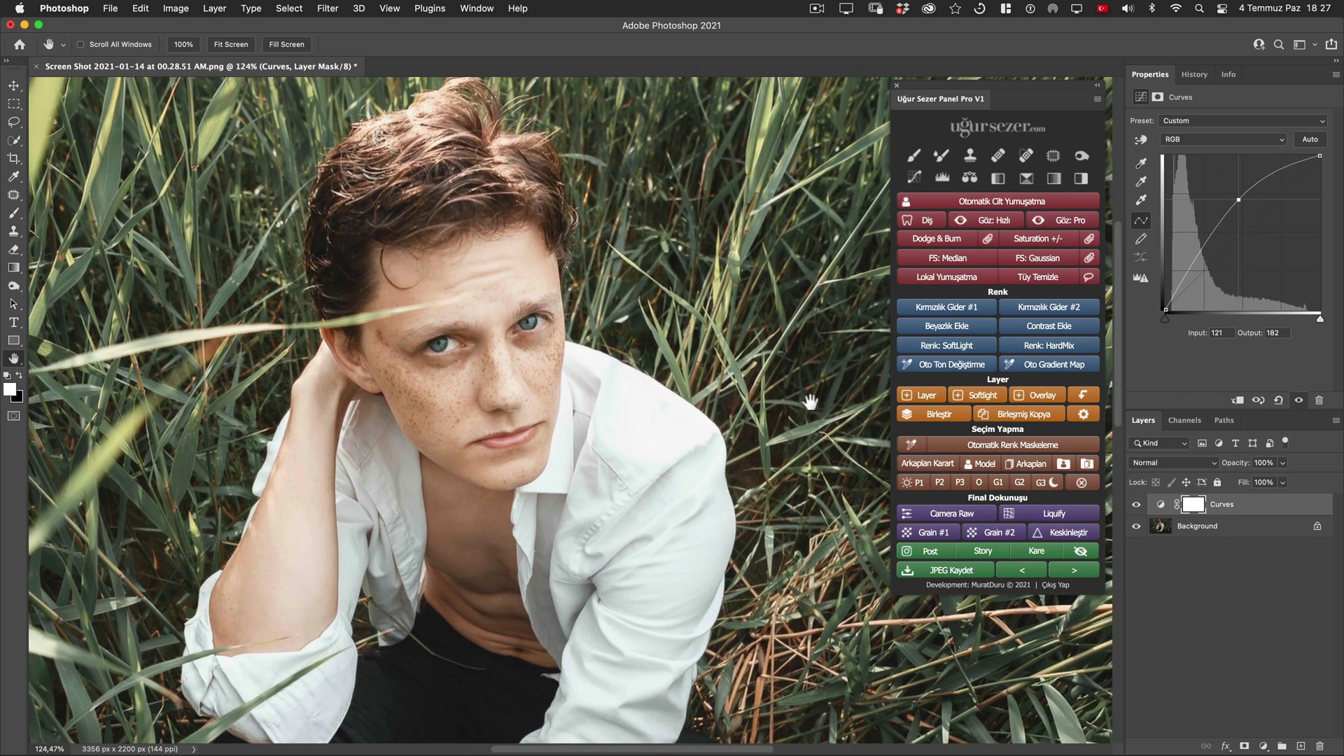
drag(833, 416, 805, 410)
click(1136, 504)
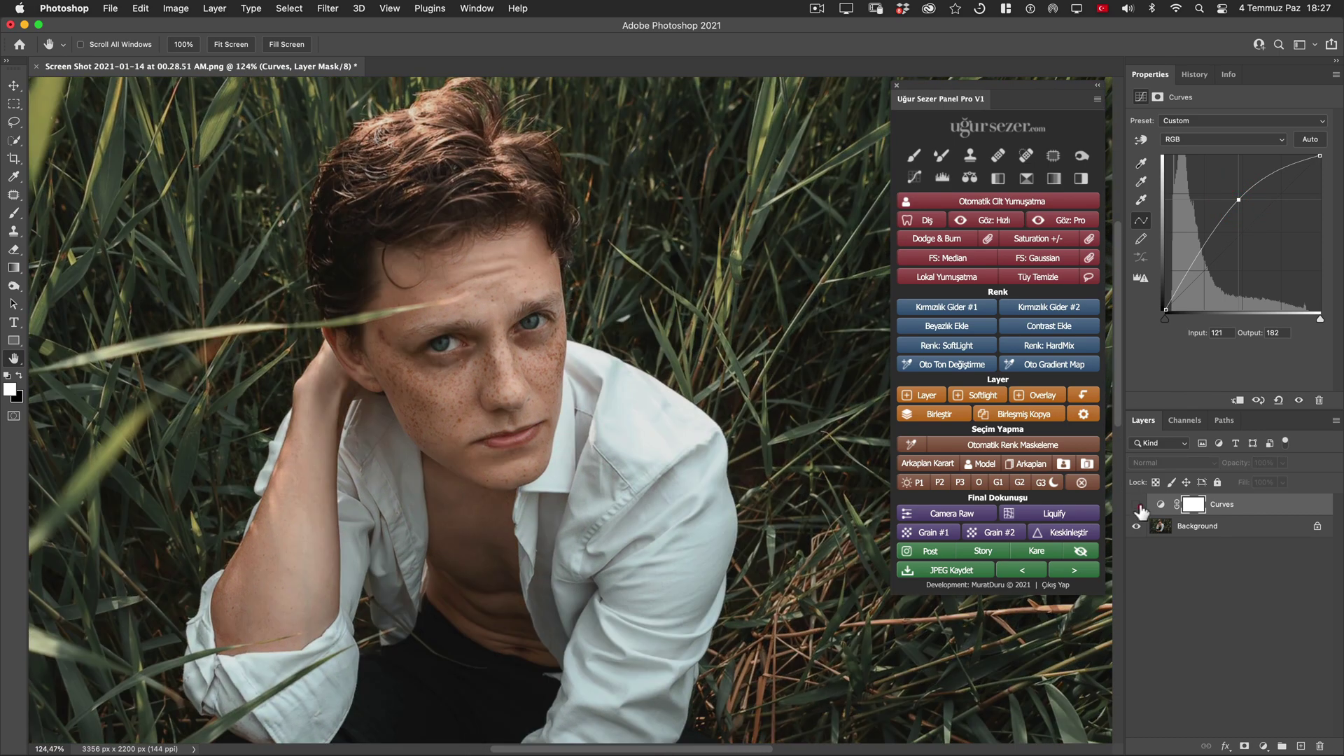
click(1136, 505)
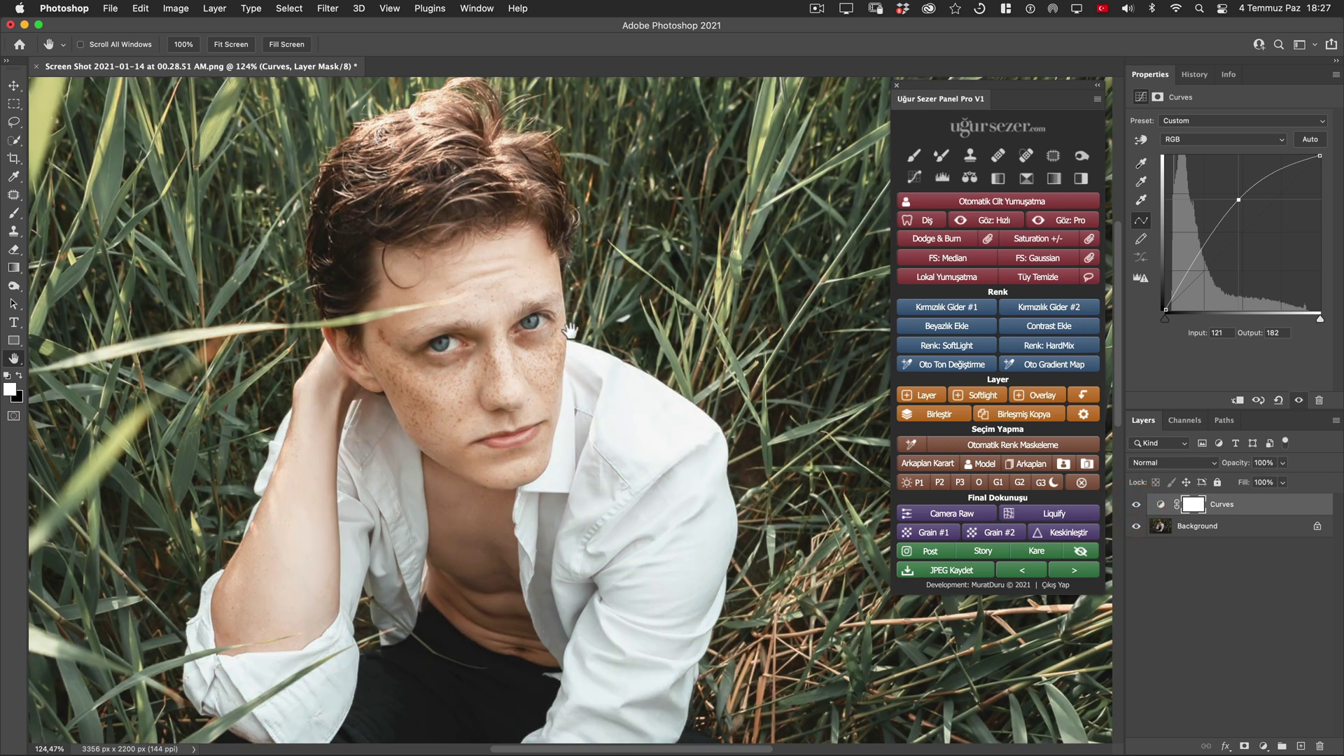
click(1136, 505)
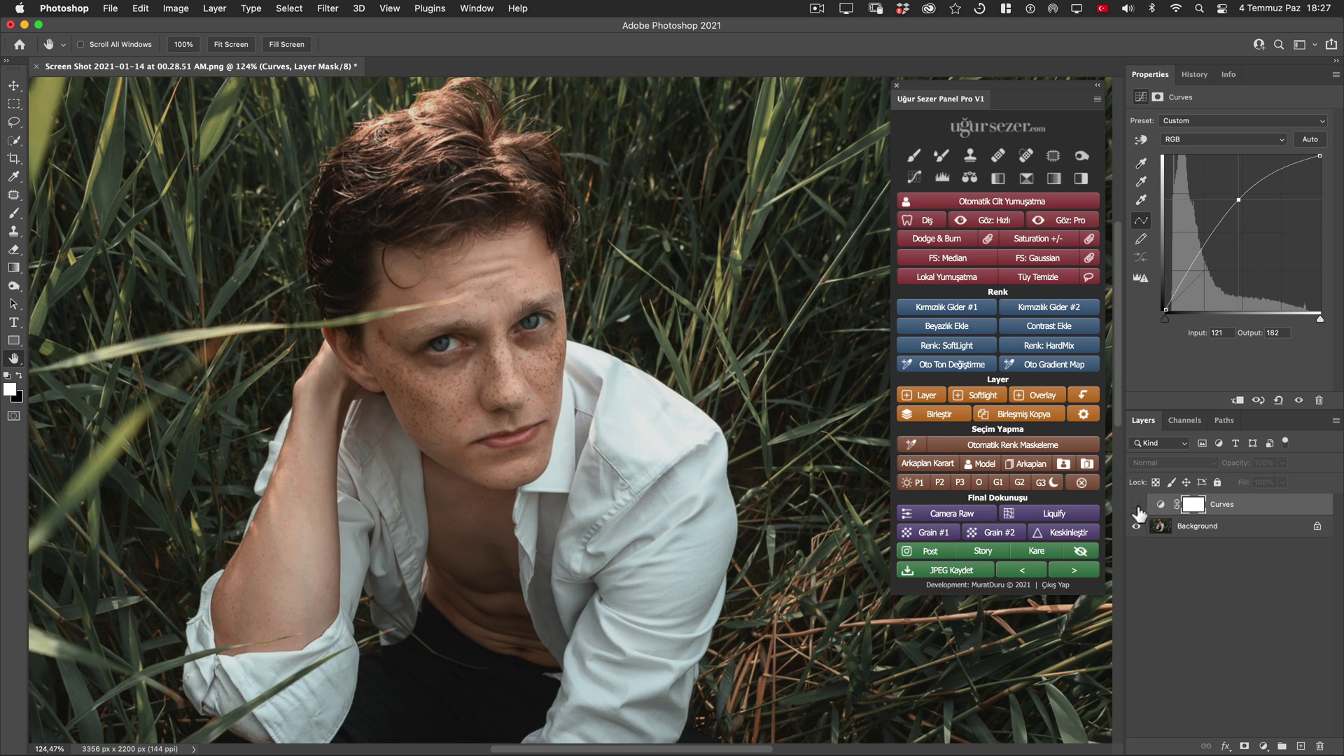
click(1136, 505)
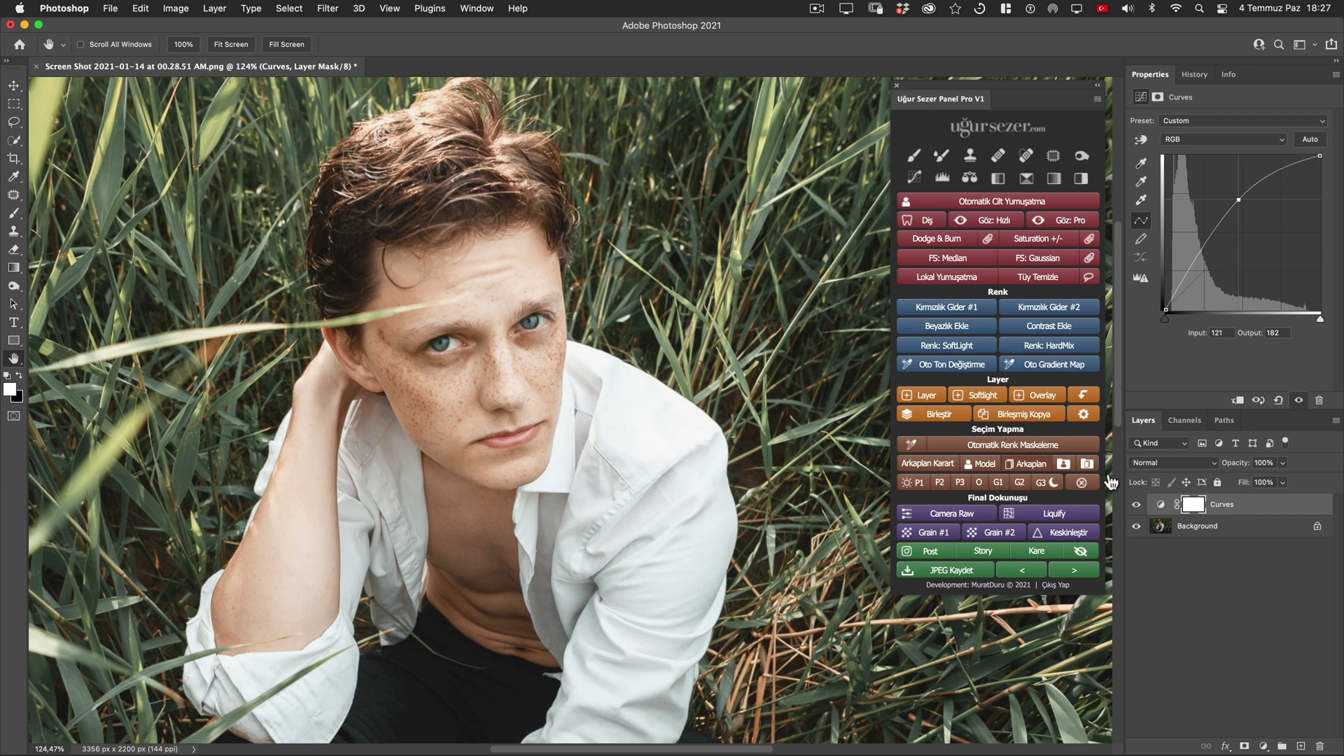
click(1136, 505)
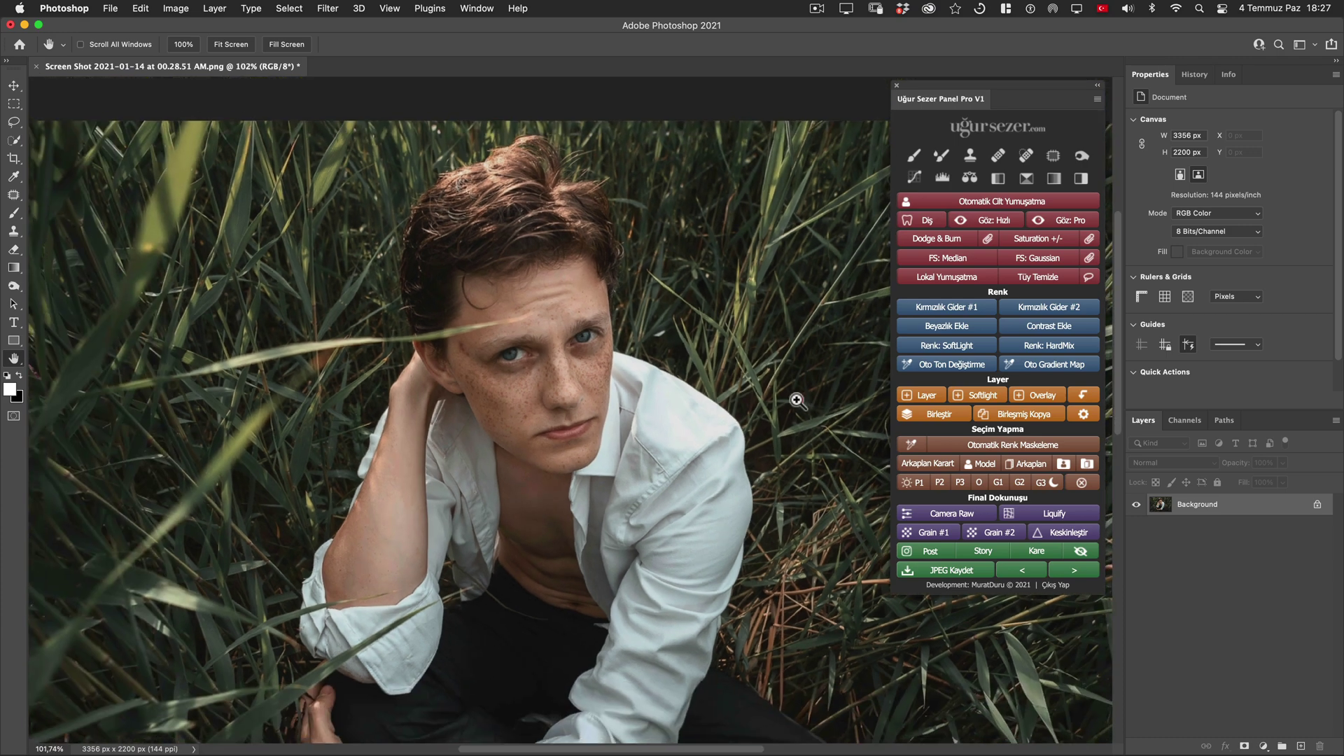
- Create the Dodge & Burn group from the Uğur Sezer panel and expand its Burn and Dodge sub-groups
scroll(805, 406, down, 3)
scroll(730, 387, down, 2)
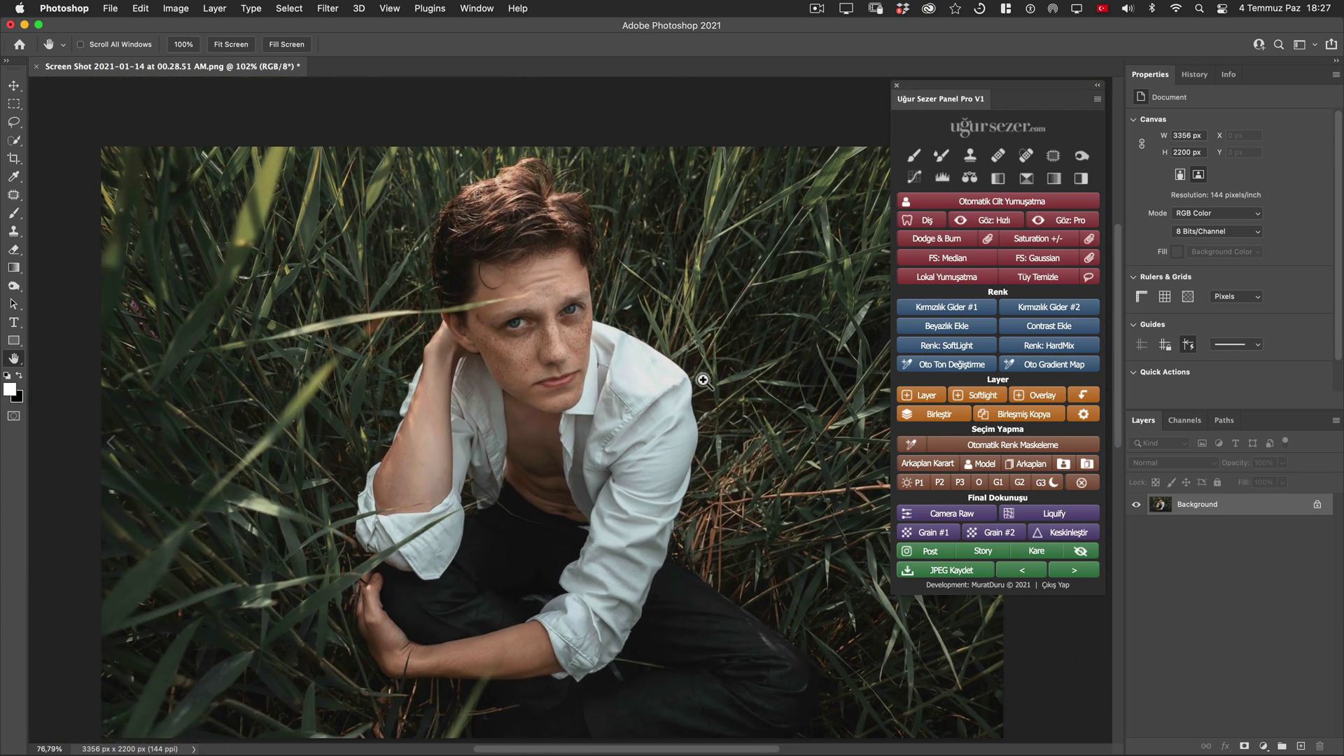
scroll(730, 387, down, 1)
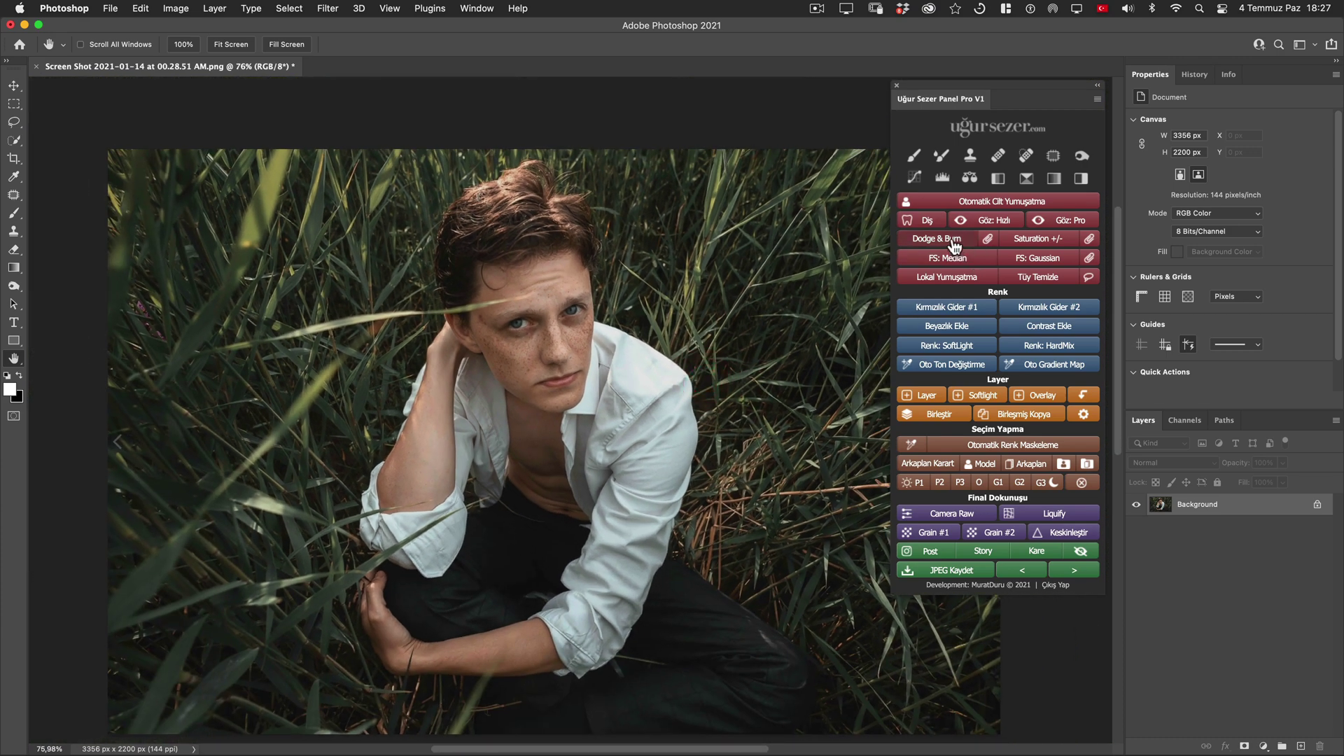
click(954, 239)
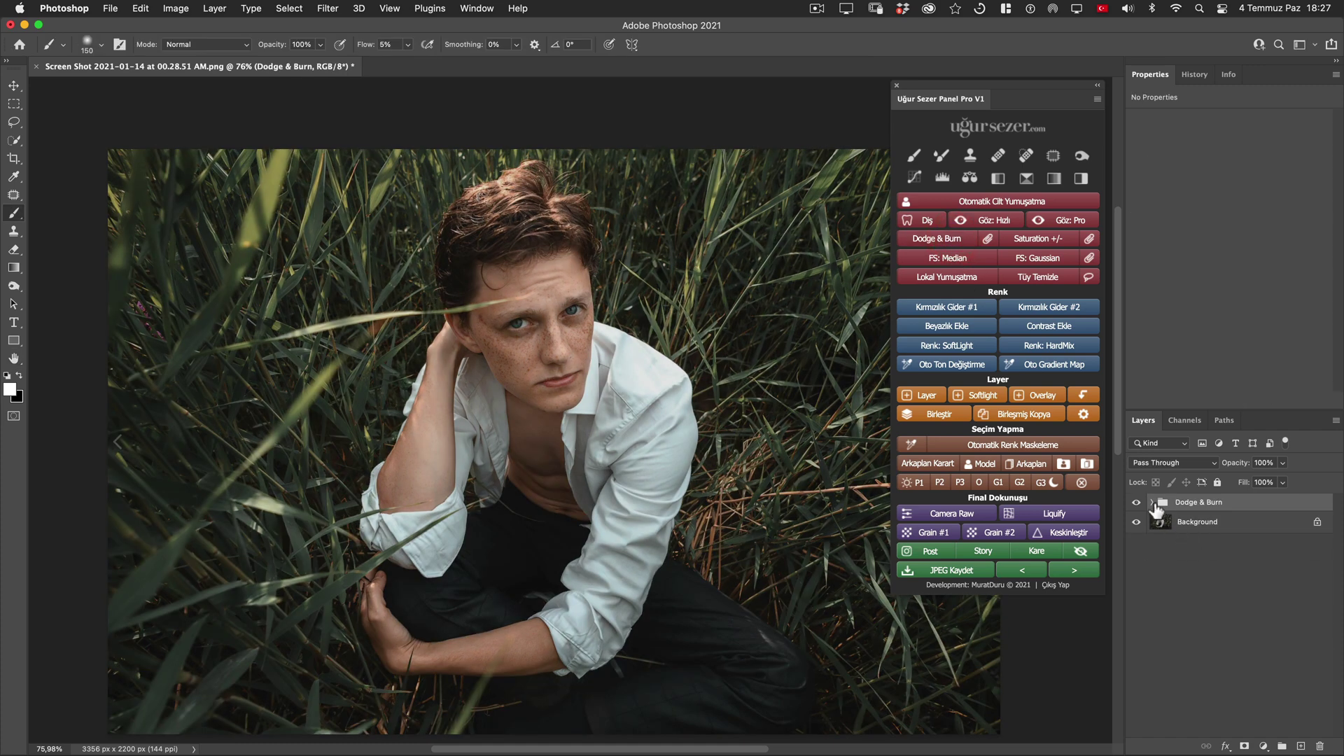
click(1151, 502)
click(1253, 543)
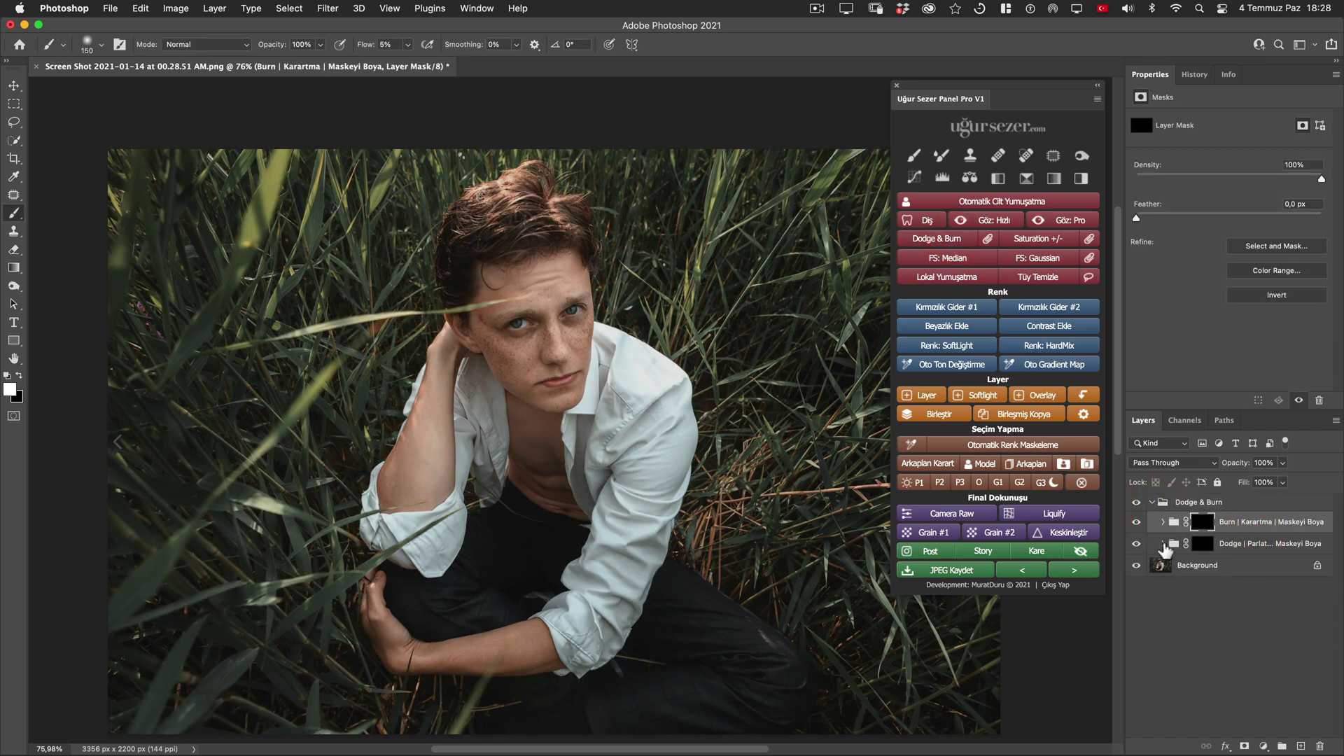
click(1163, 544)
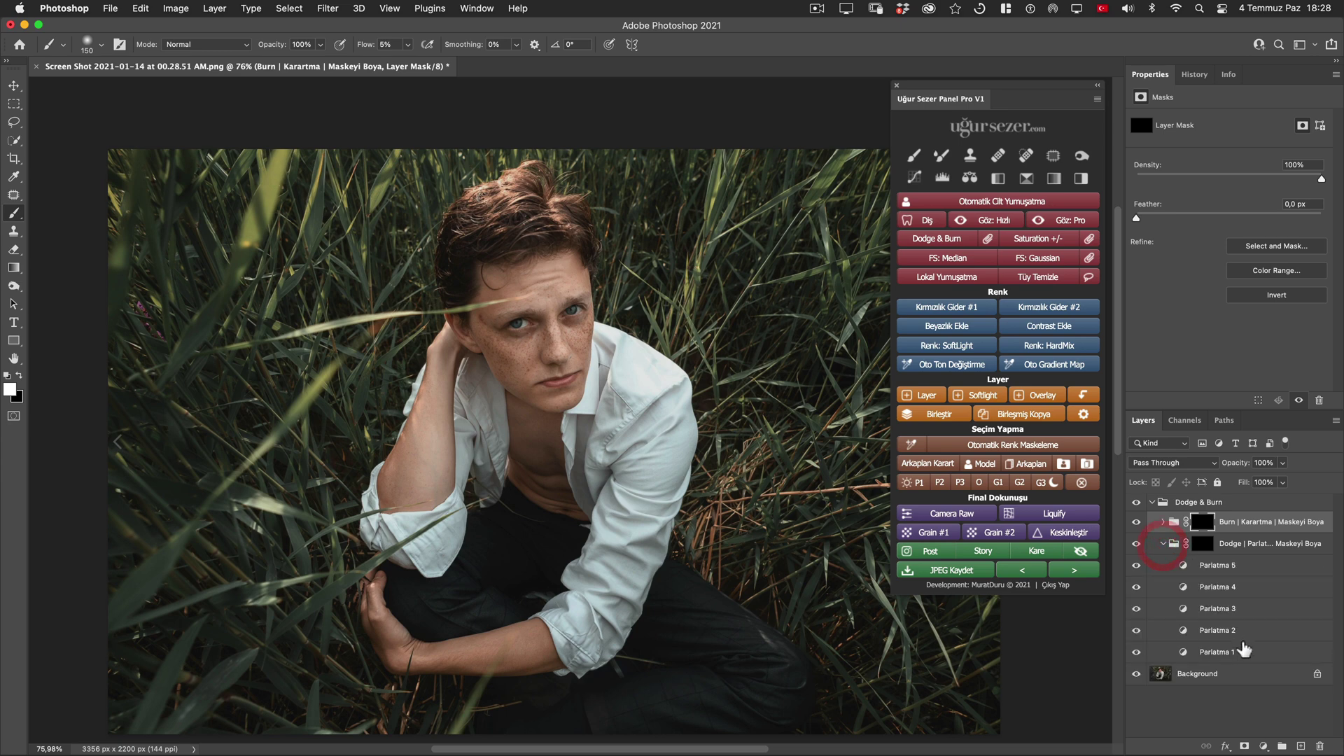
- Inspect the Parlatma 1–5 curves layers in the Dodge sub-group, then target its layer mask
click(1236, 651)
click(1236, 631)
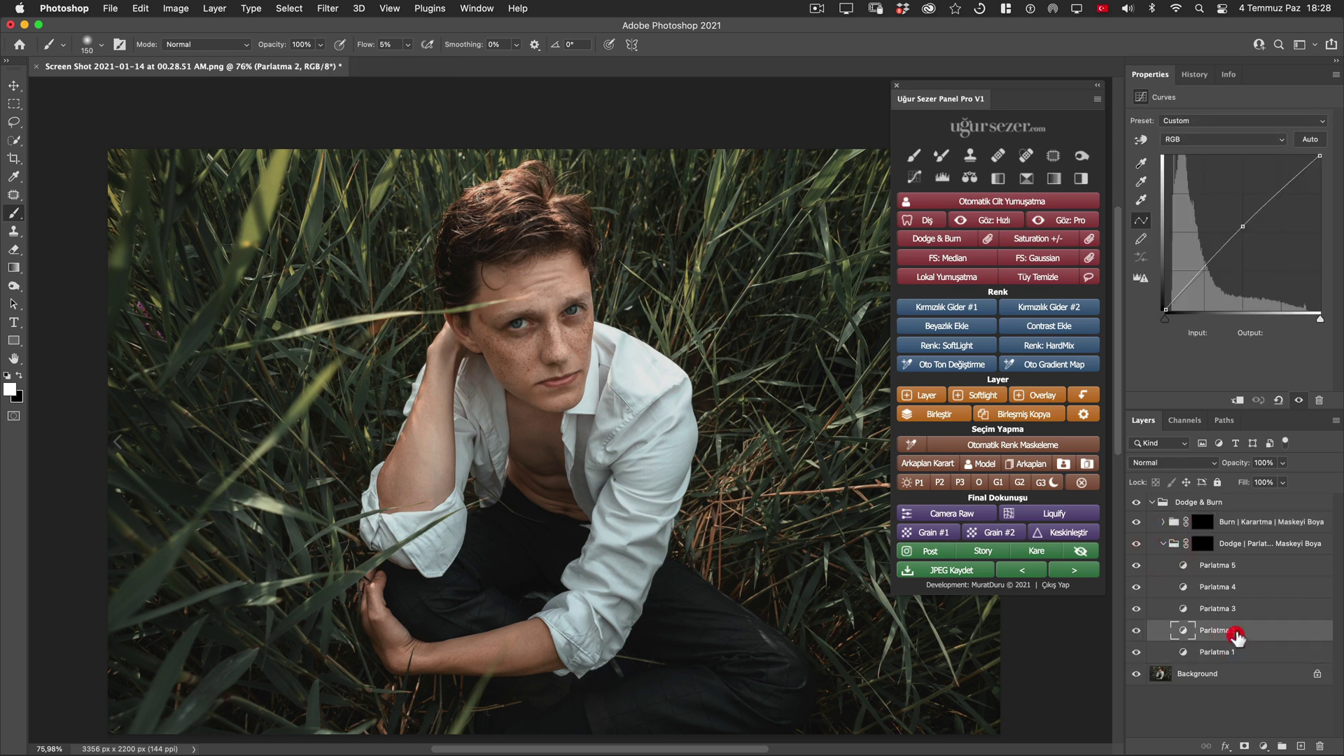
click(1238, 592)
click(1238, 568)
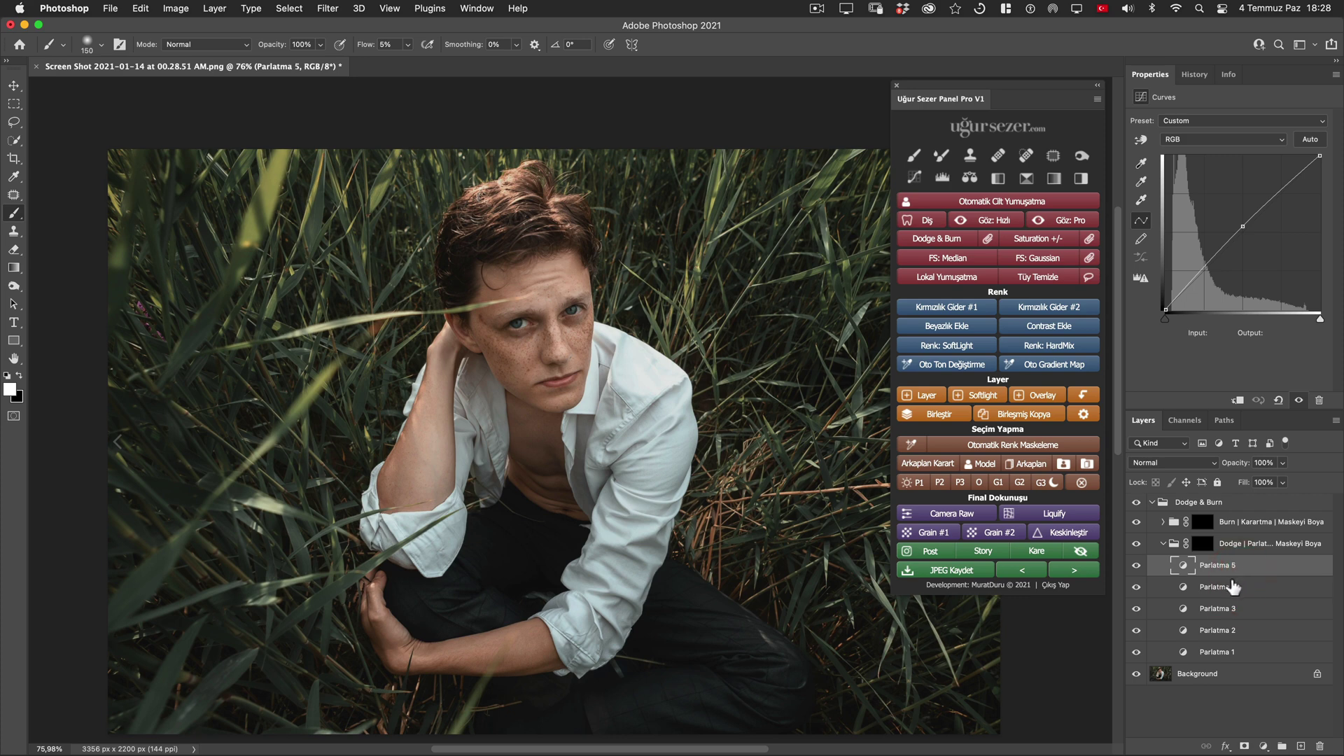
click(1247, 653)
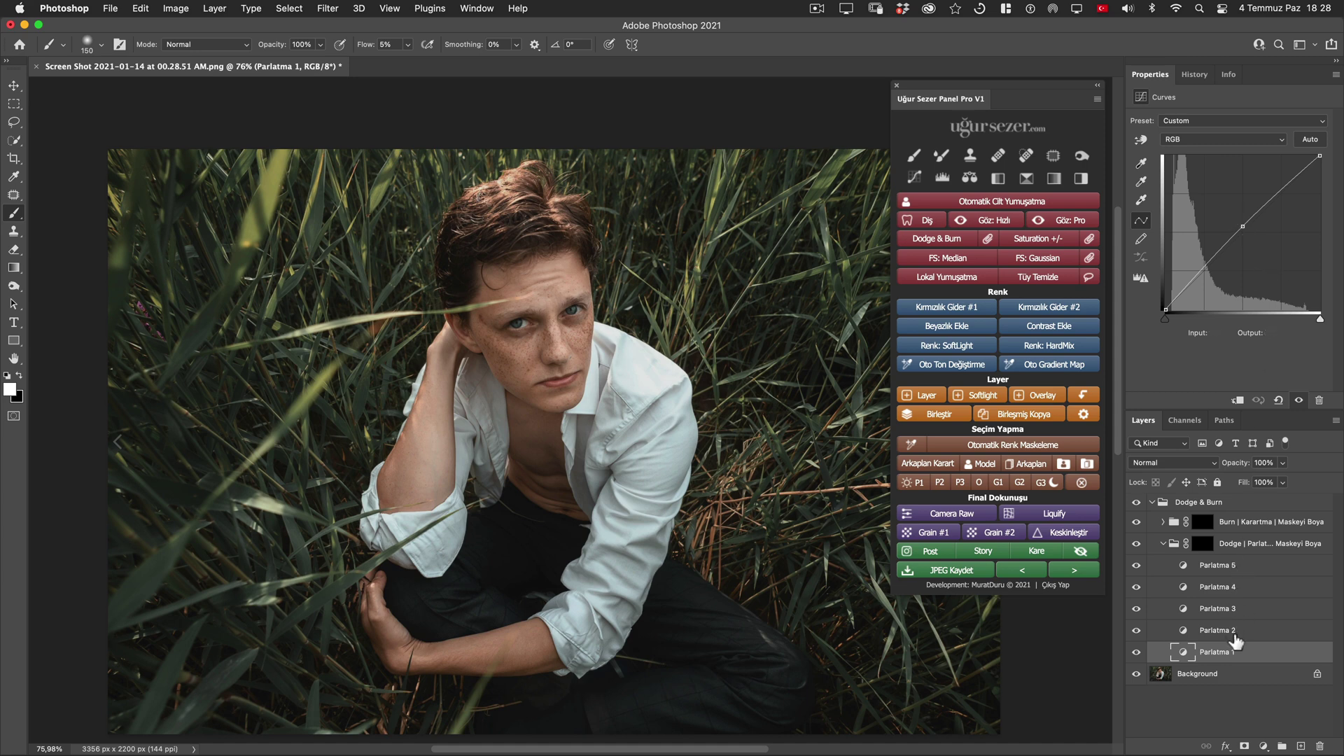
click(1234, 631)
click(1236, 588)
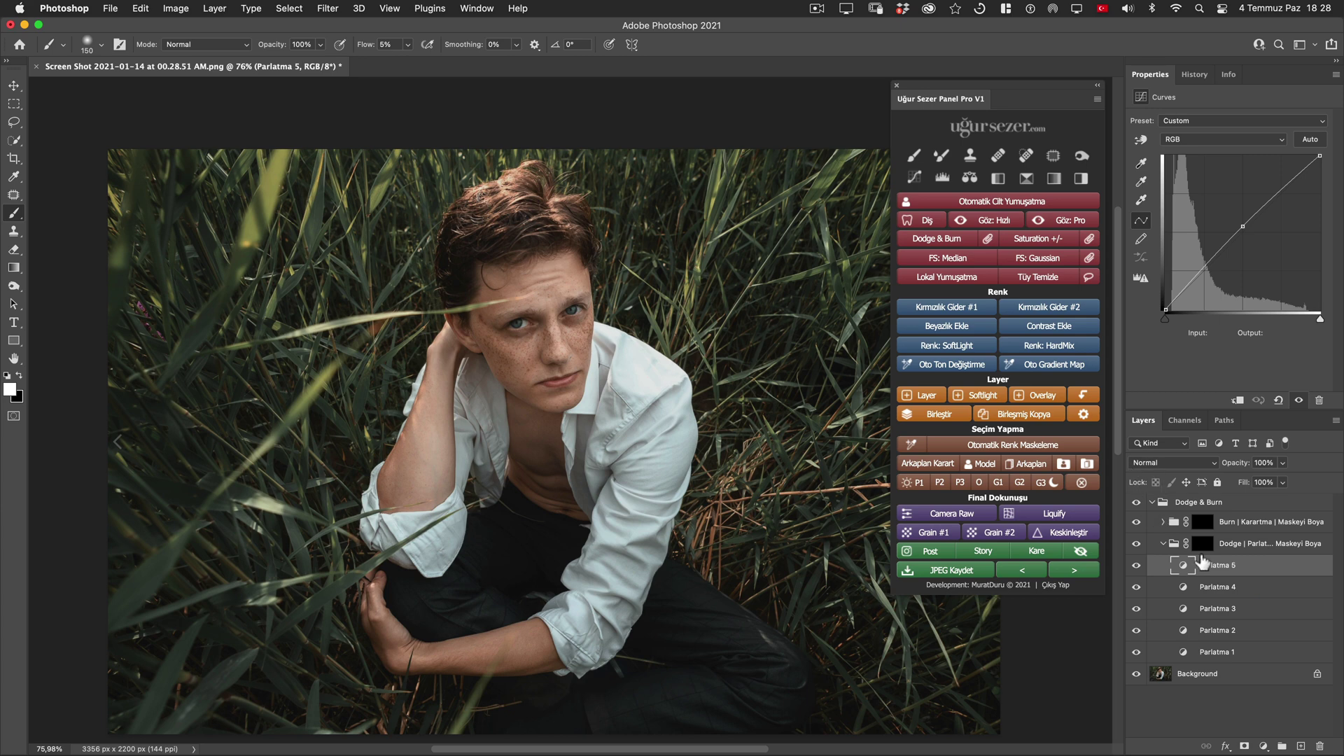
click(1203, 545)
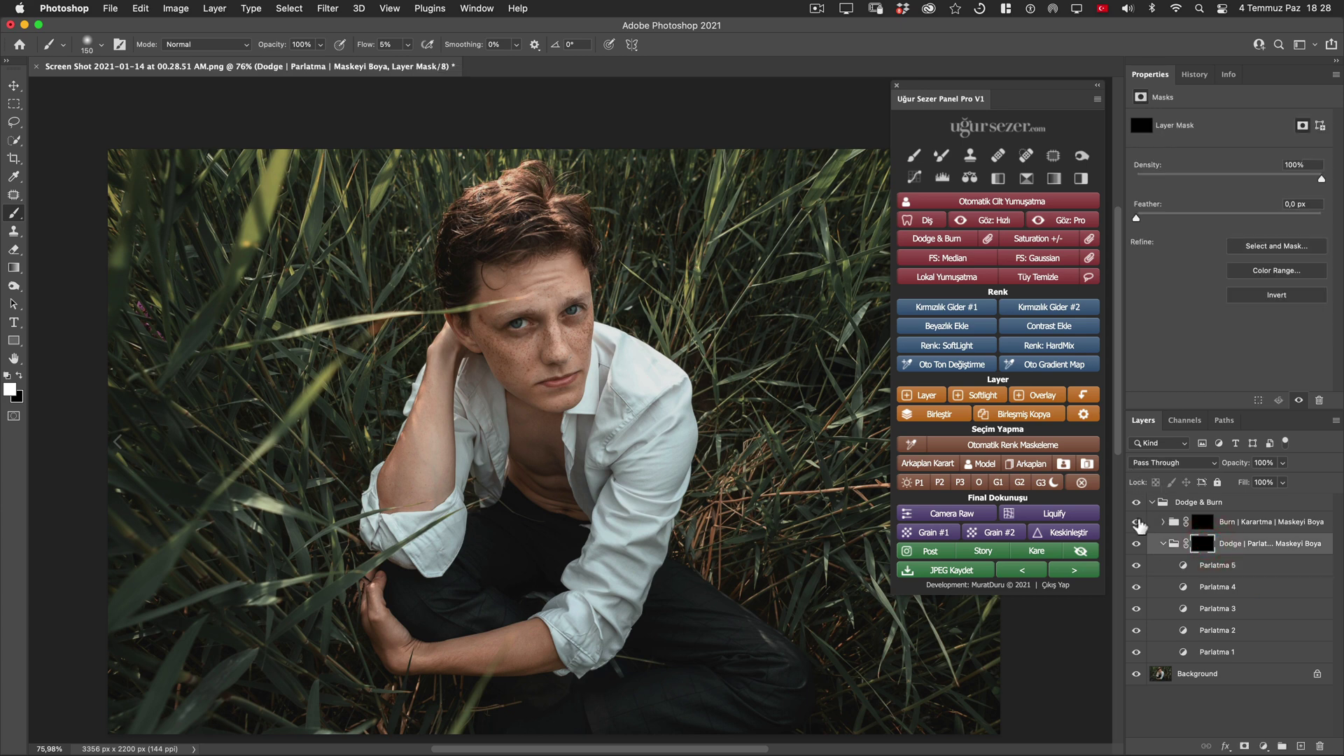
- Preview the dodge brightening on the face by inverting the mask, revert it, and collapse the Dodge group
key(ctrl+i)
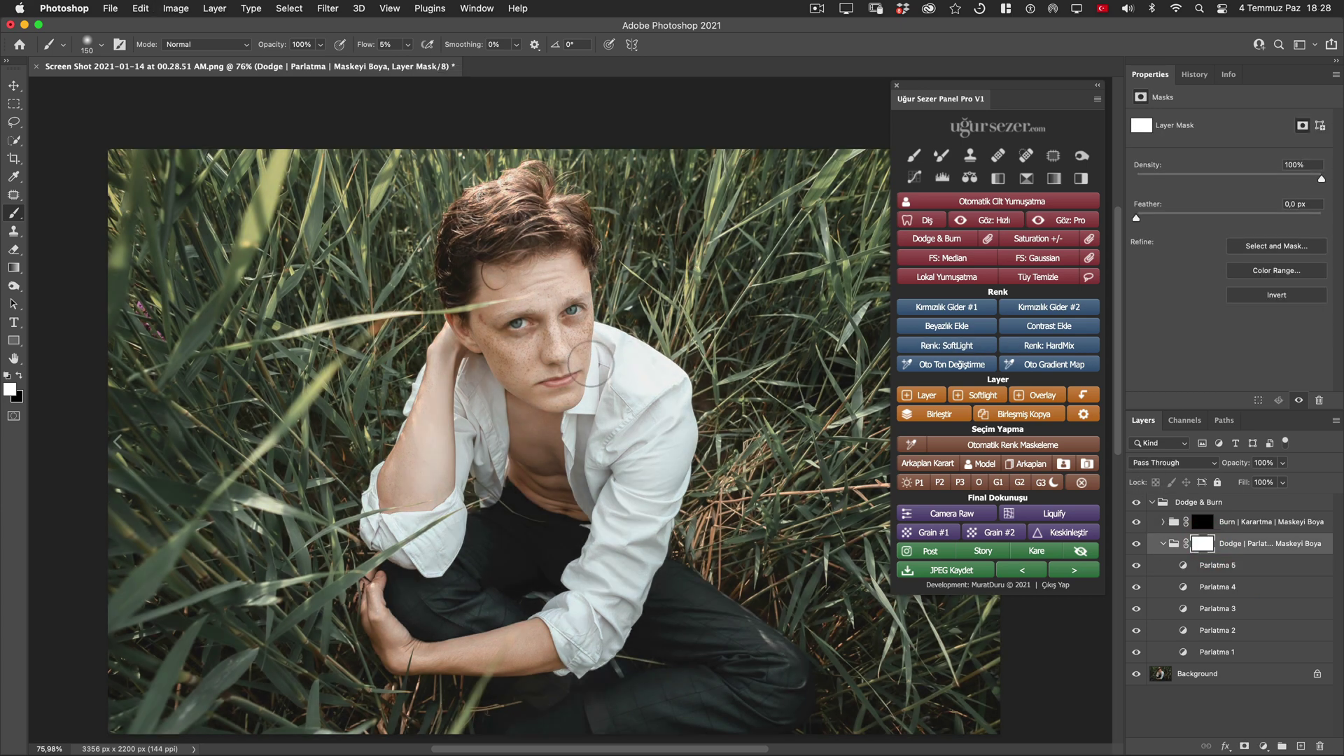
key(h)
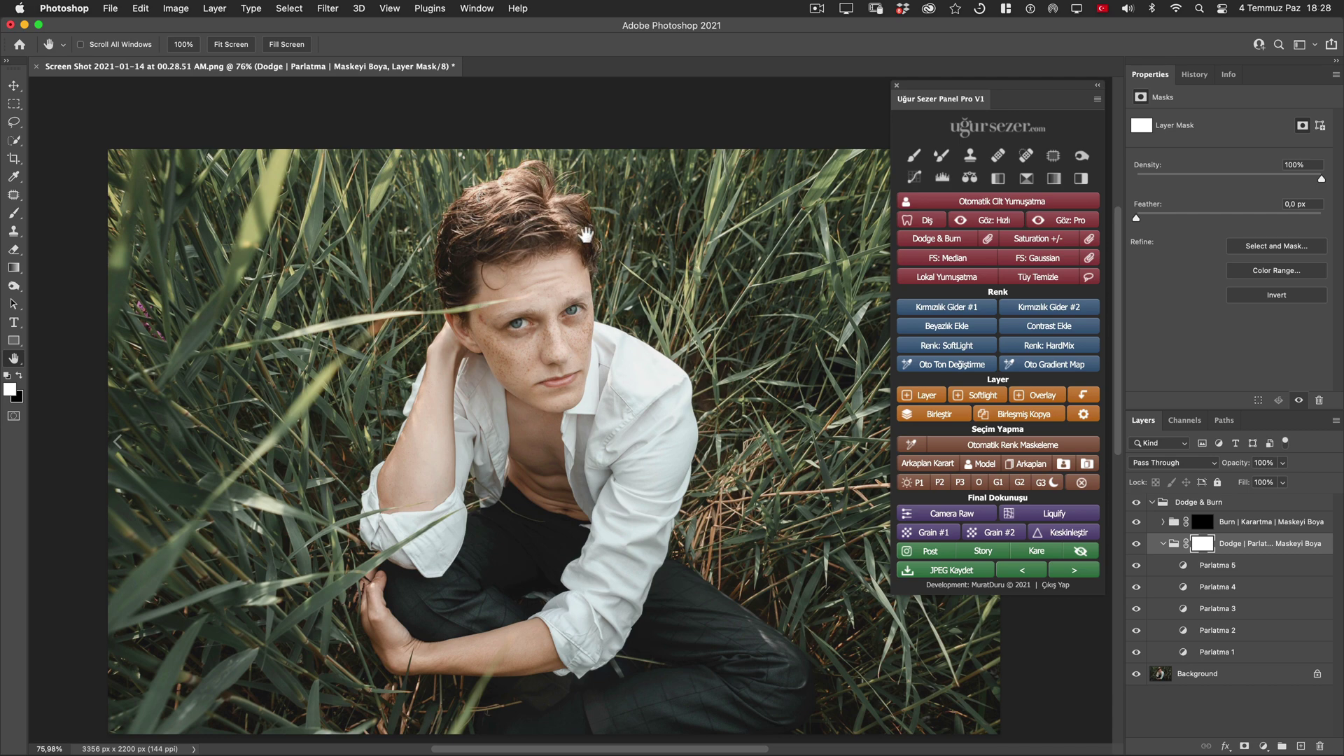
drag(574, 293, 600, 279)
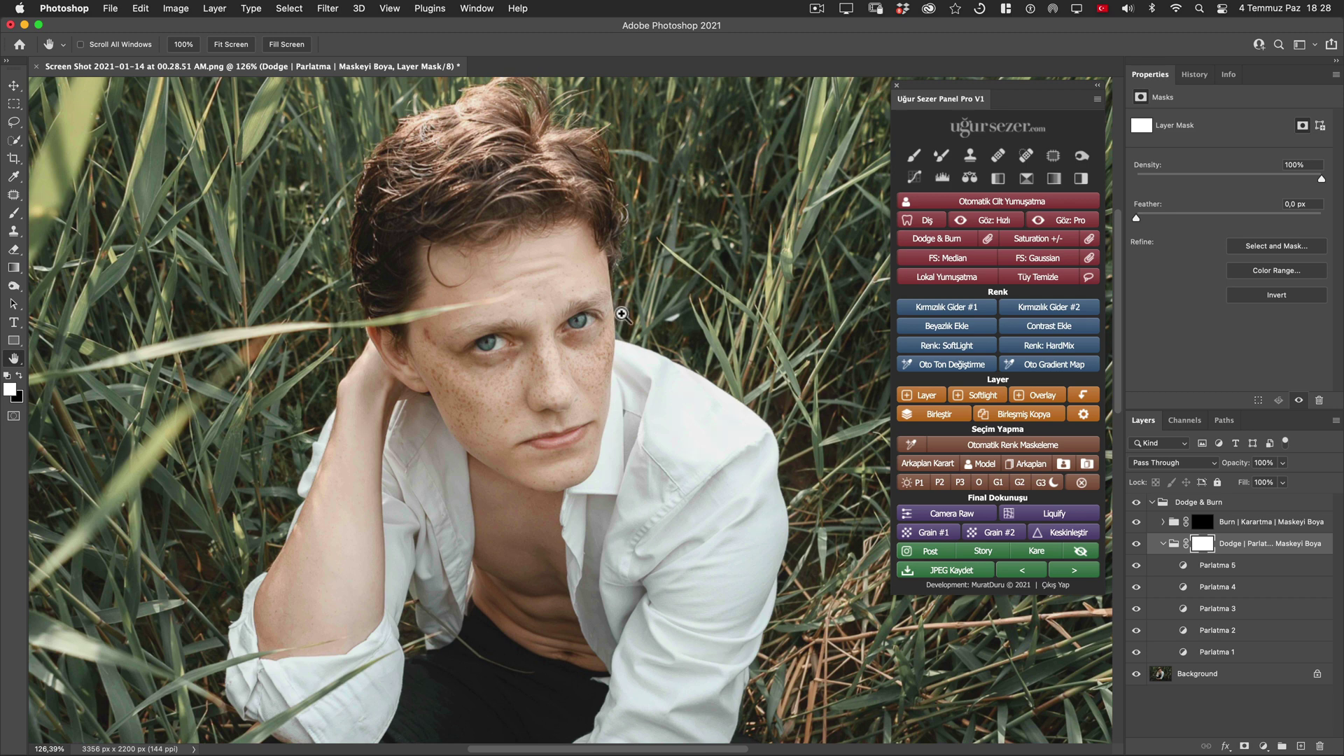
key(super+i)
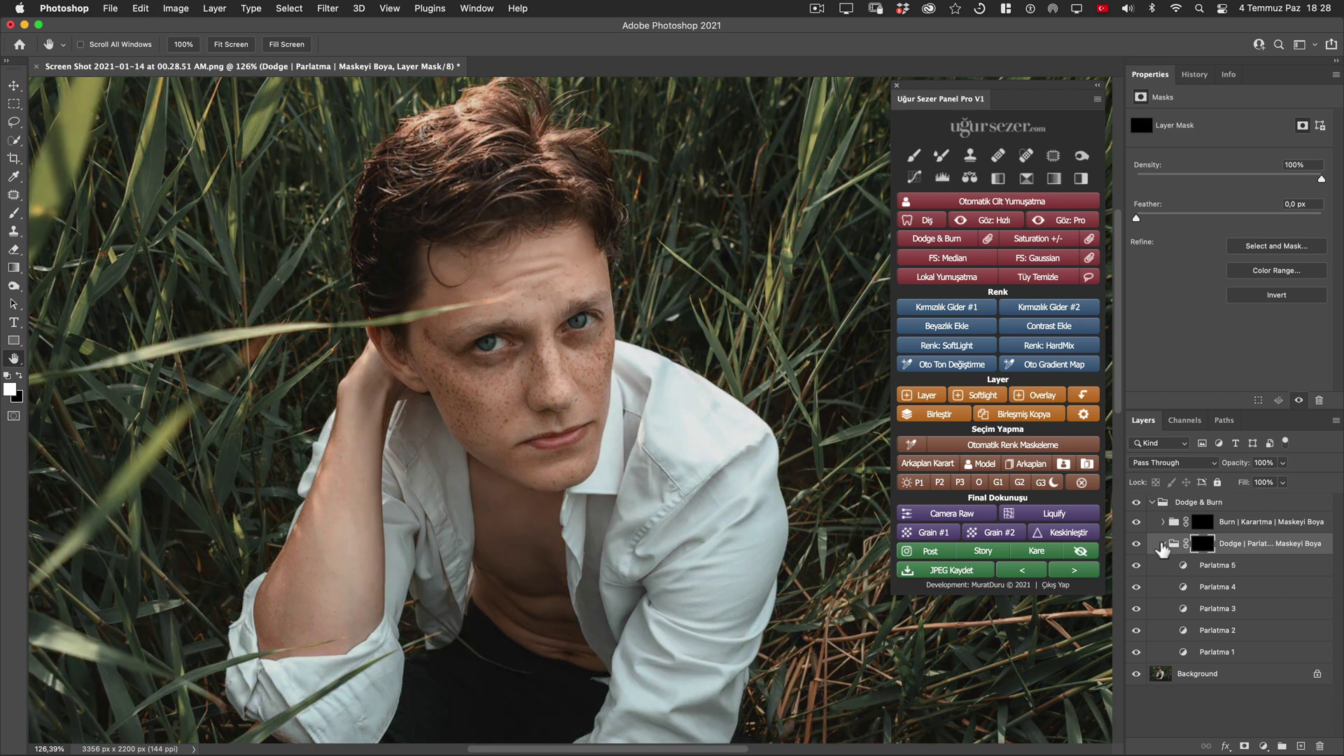
click(1163, 545)
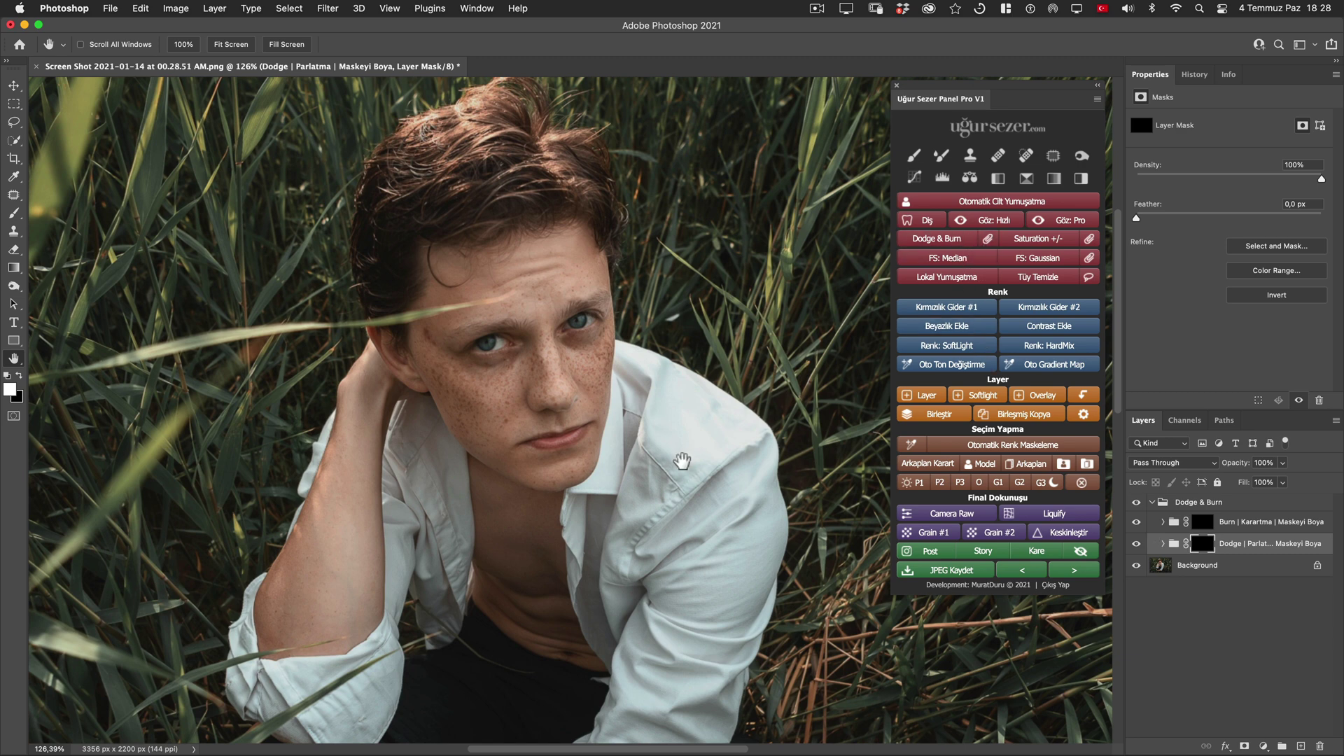
drag(656, 481, 571, 444)
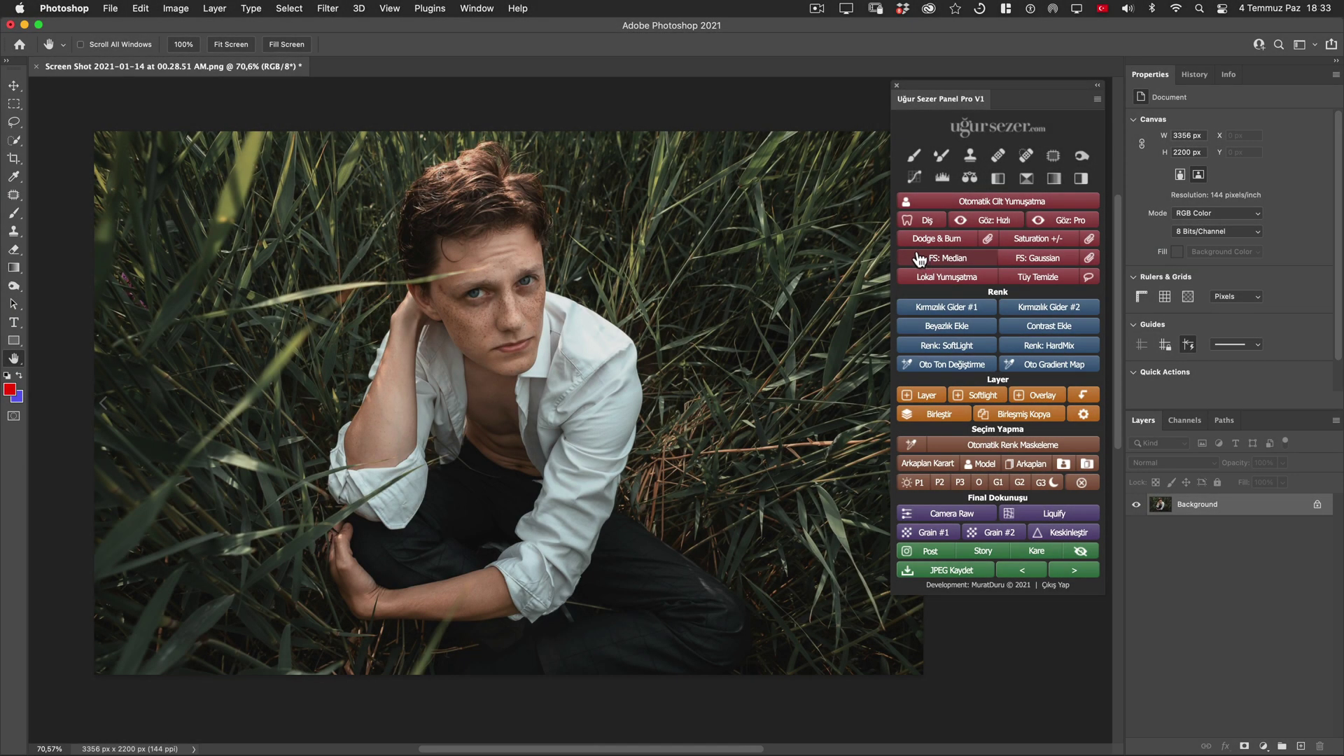
- Add a new Dodge & Burn group, expand it, and target the Dodge sub-group's mask
click(920, 258)
click(938, 239)
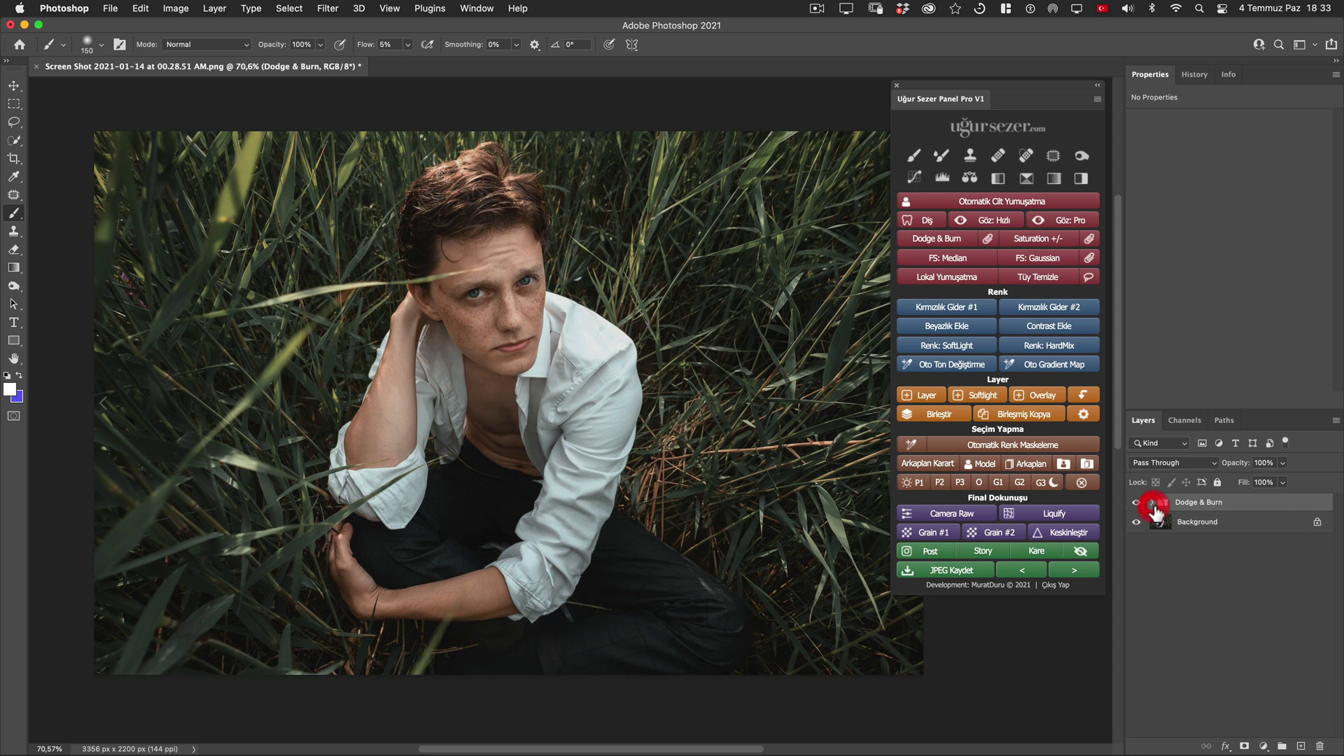
click(1152, 503)
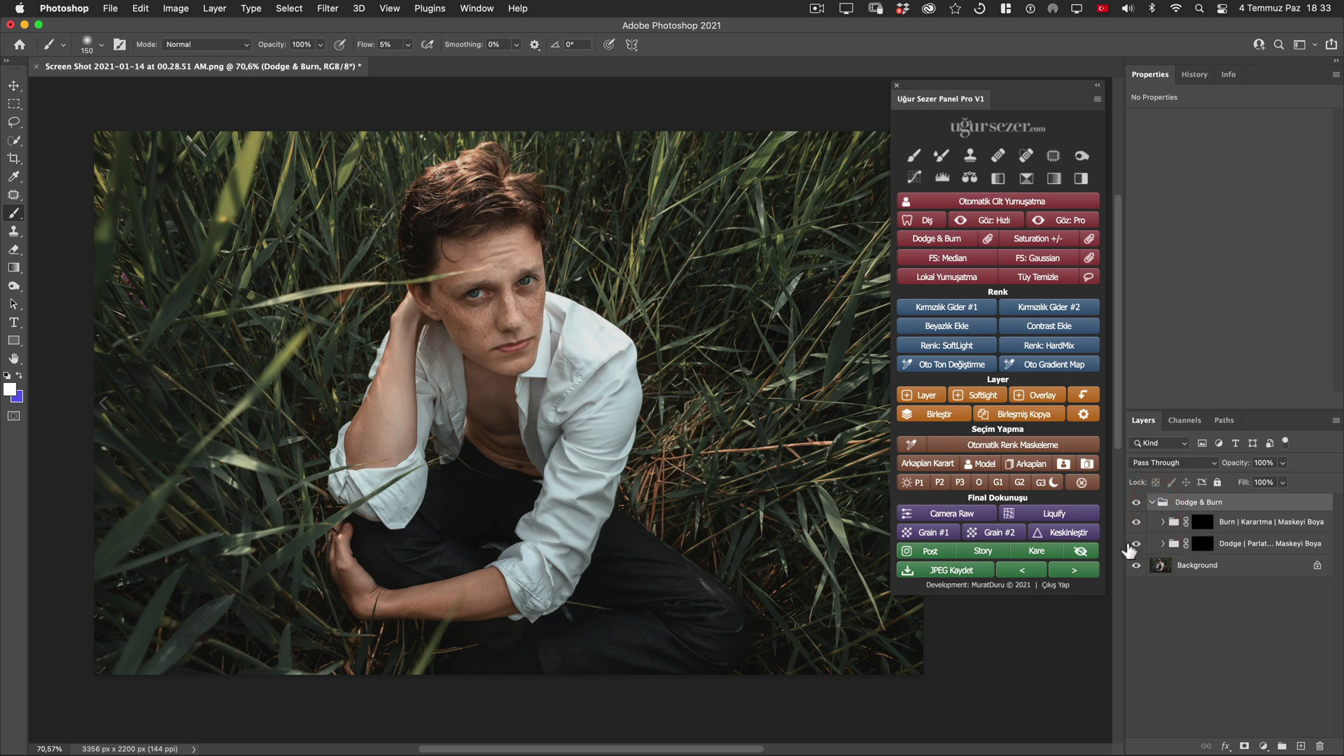
drag(1125, 551, 1105, 551)
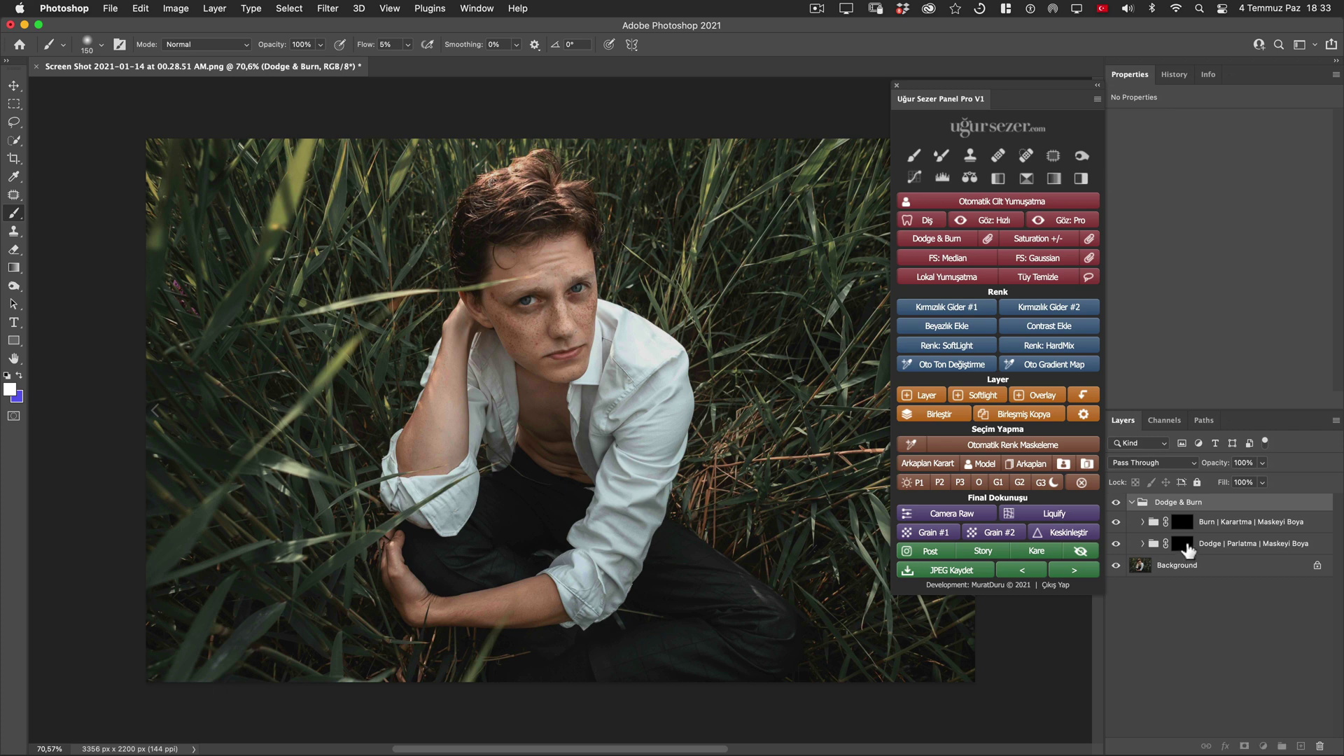
click(1183, 546)
scroll(639, 342, right, 3)
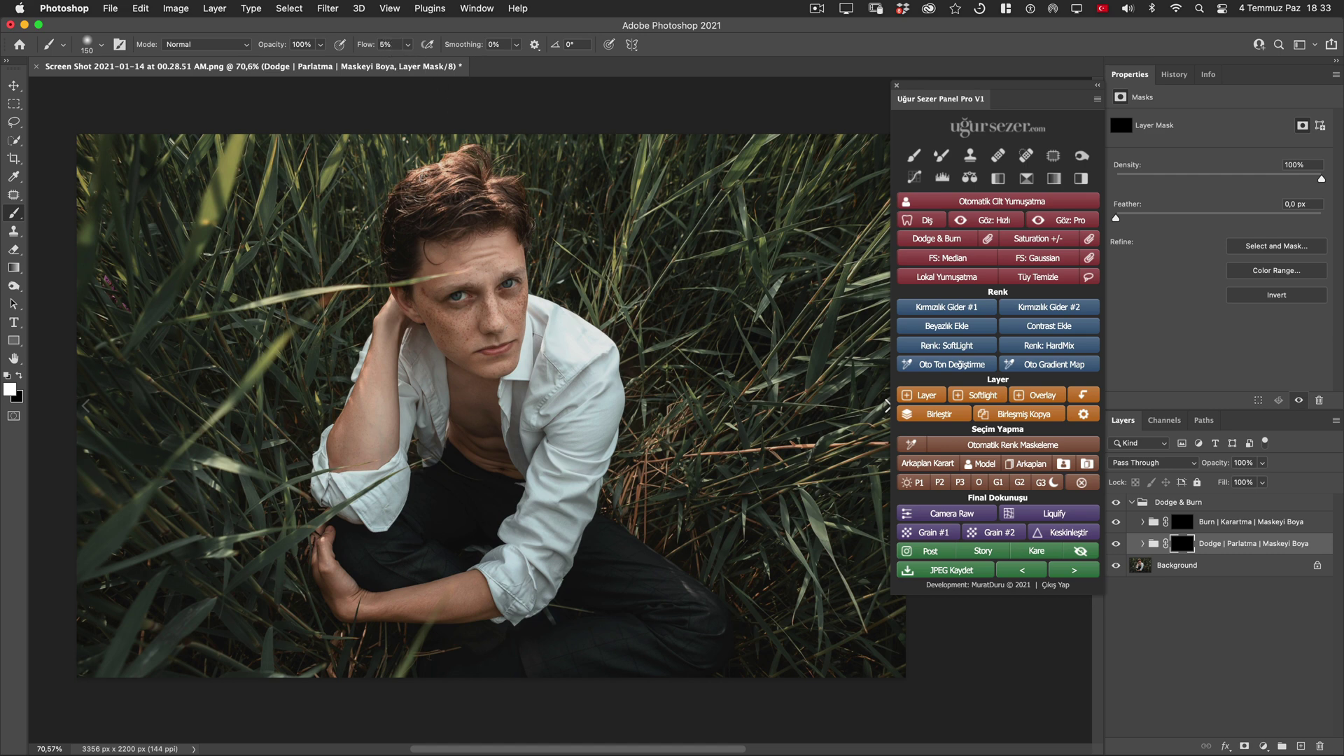
- On the Burn mask, paint over the surrounding reeds with a large soft brush around 1179 px
alt+click(615, 275)
click(615, 276)
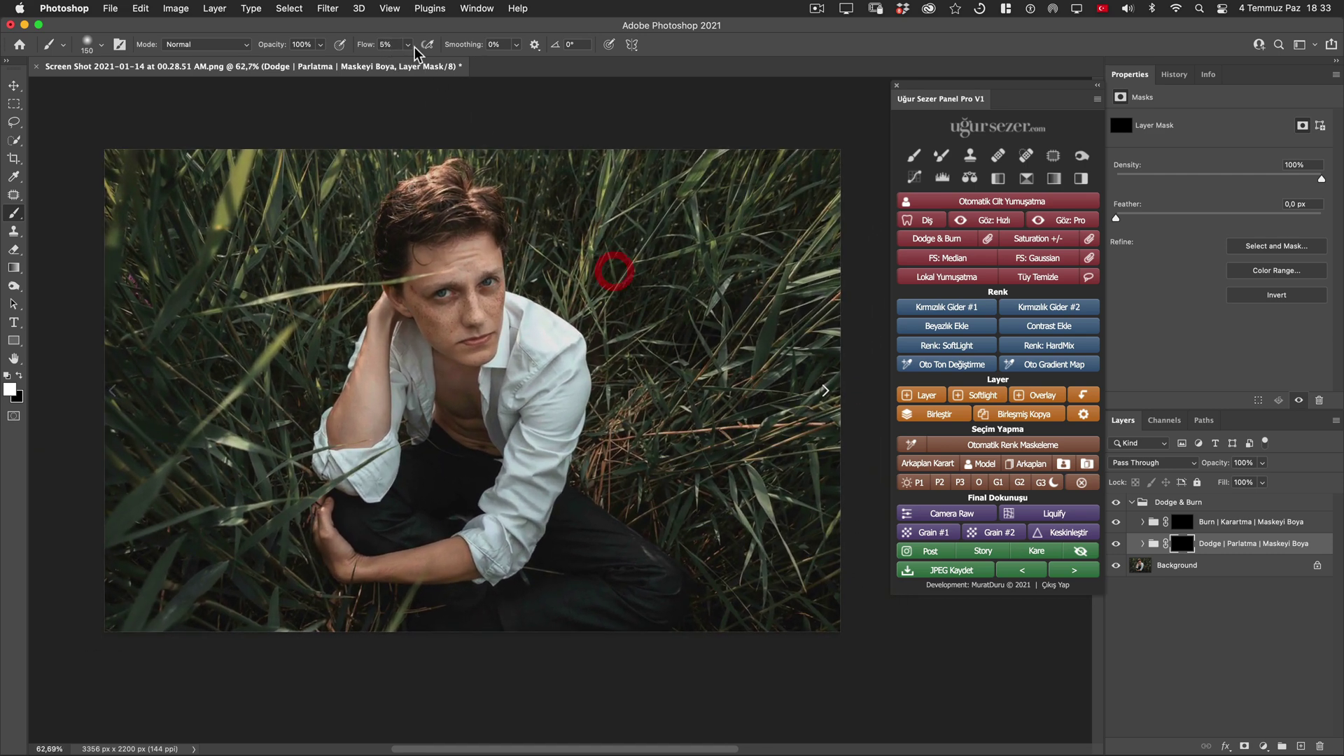
click(355, 39)
click(1183, 524)
drag(684, 475, 743, 480)
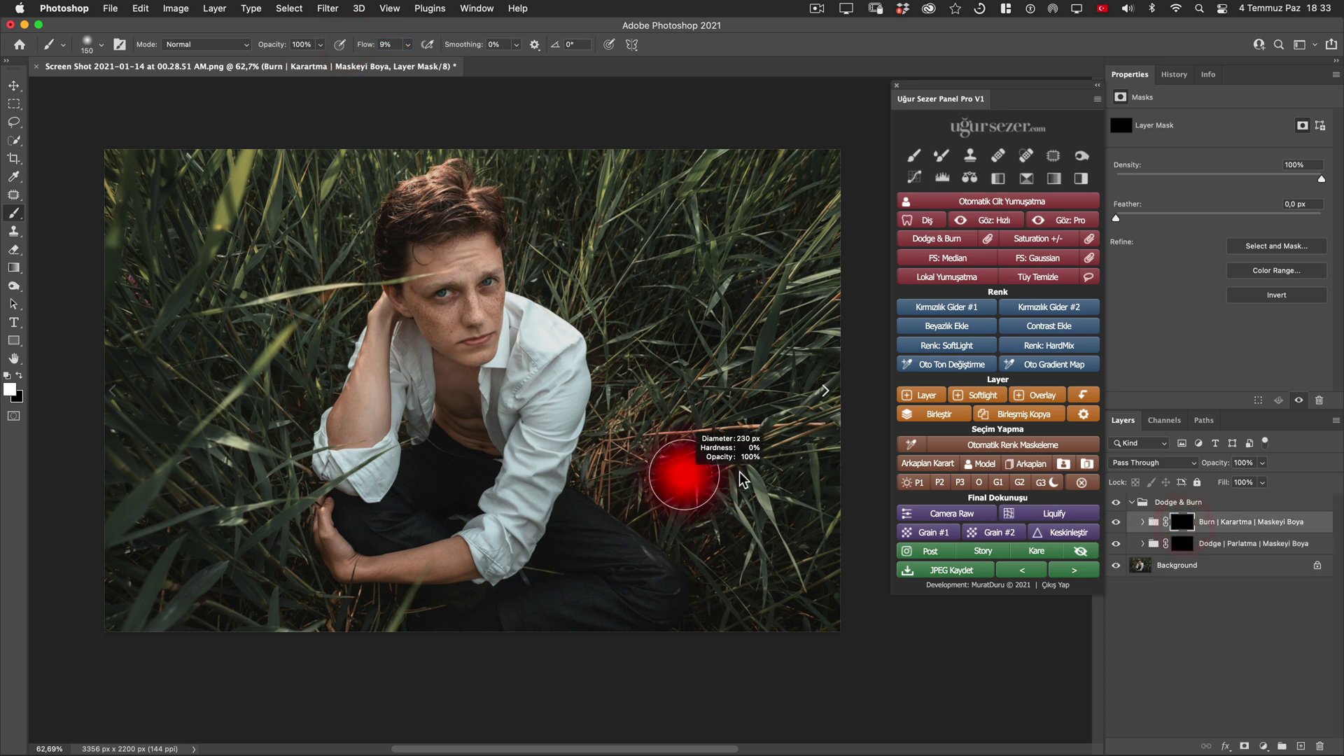
mouse_move(616, 210)
mouse_down()
mouse_move(785, 163)
mouse_move(346, 235)
mouse_move(364, 123)
mouse_move(236, 175)
mouse_move(145, 304)
mouse_move(300, 588)
mouse_move(210, 301)
mouse_move(231, 168)
mouse_move(700, 77)
mouse_move(790, 355)
mouse_move(735, 569)
mouse_move(639, 624)
mouse_move(636, 570)
mouse_move(317, 637)
mouse_move(450, 615)
mouse_move(315, 570)
mouse_move(630, 615)
mouse_up()
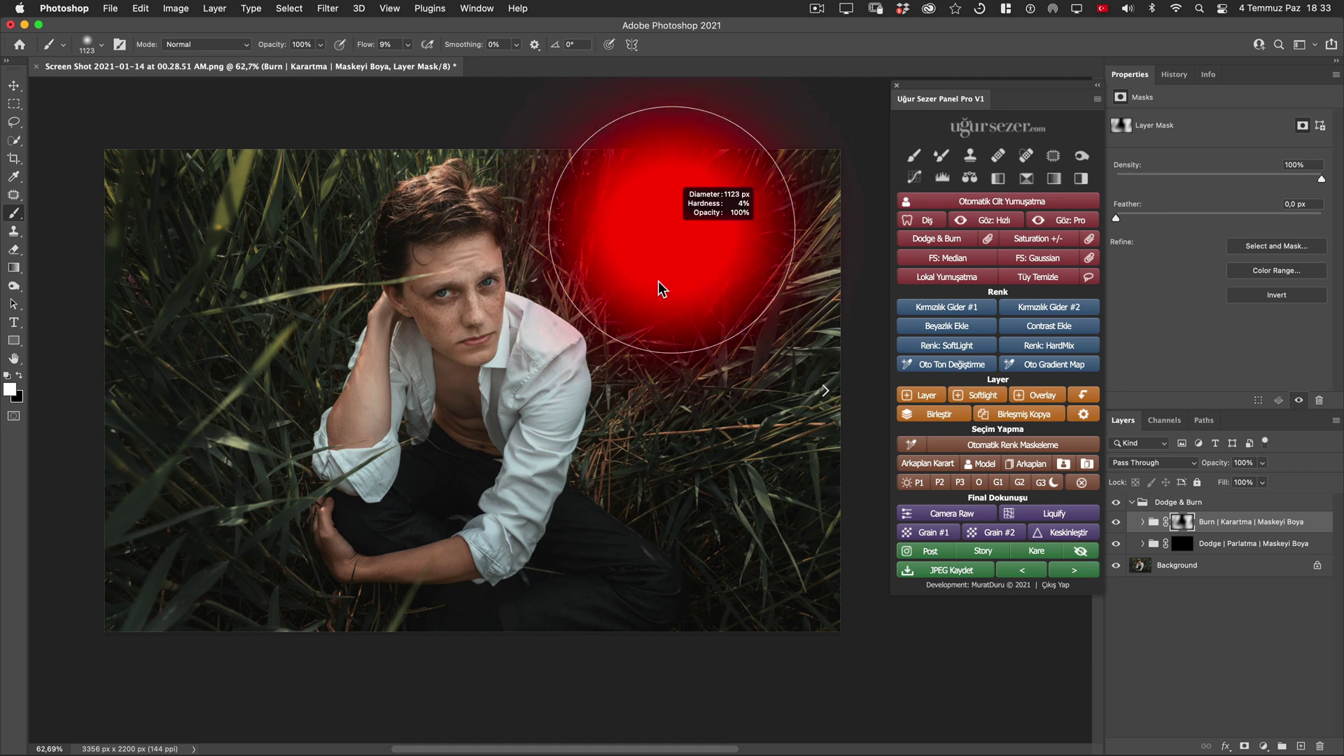
drag(661, 289, 683, 288)
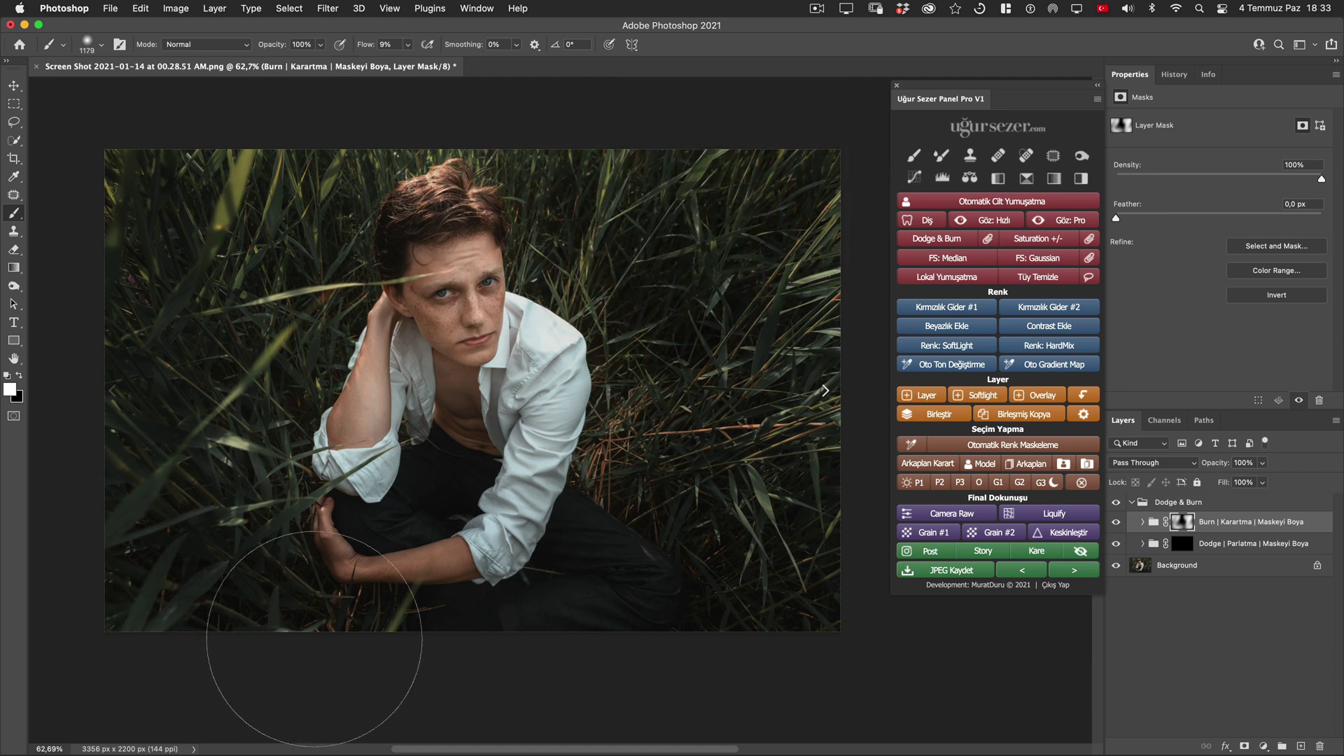
drag(600, 408, 541, 408)
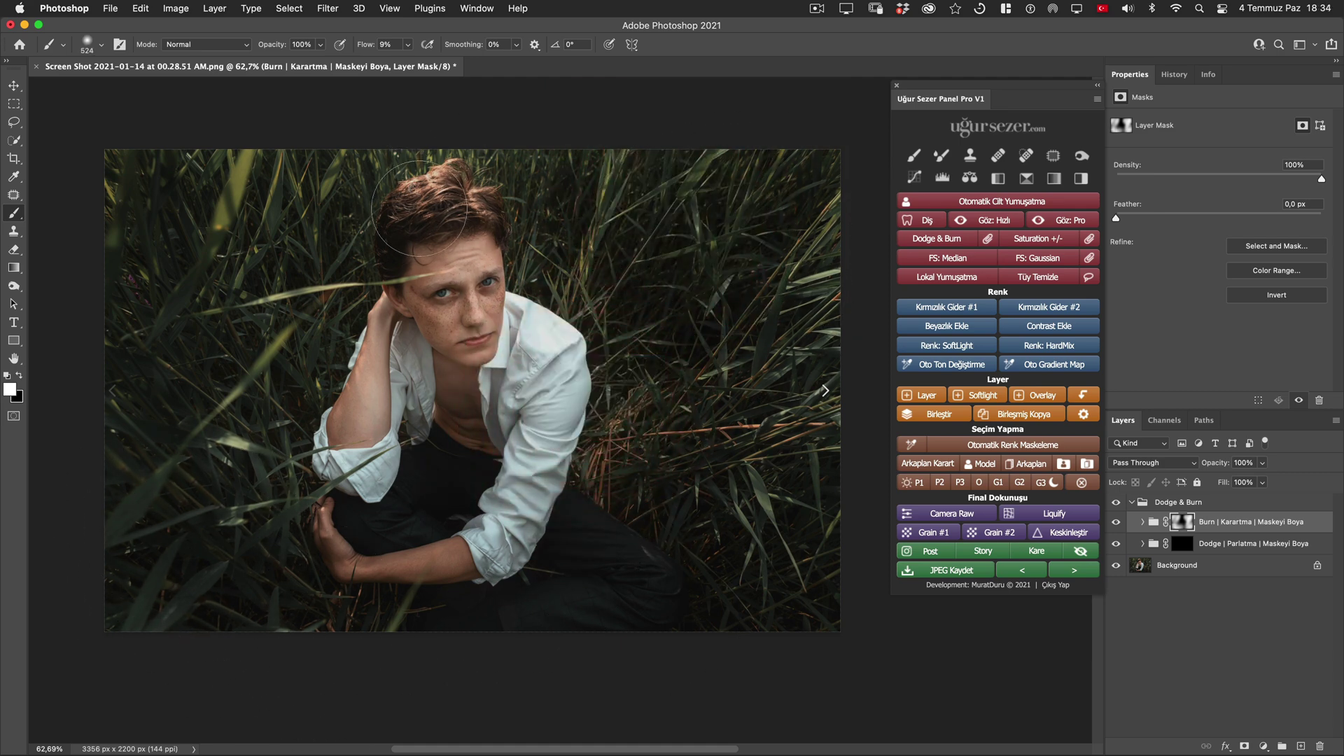
- Burn between the eyebrows and around the face with a smaller brush of about 125 px
click(388, 47)
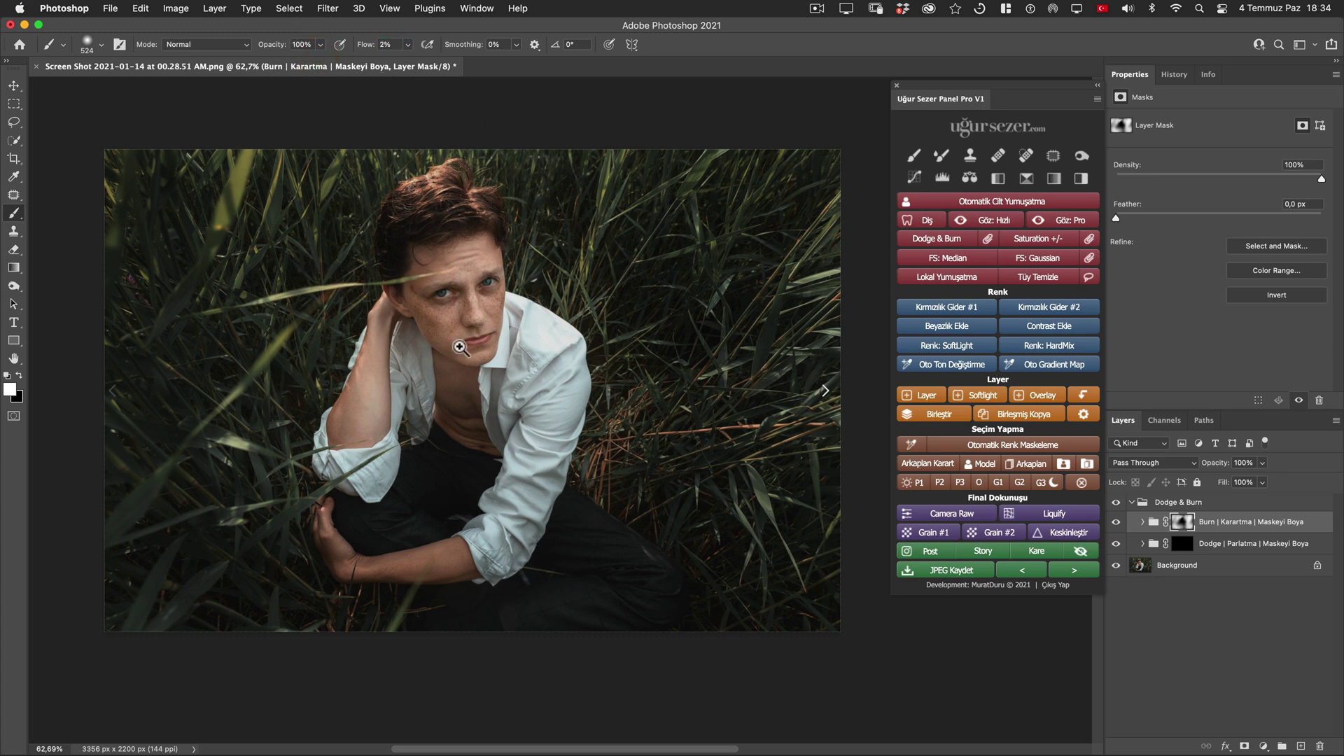
scroll(459, 346, up, 3)
scroll(459, 345, up, 2)
key(bracketleft)
key(bracketleft)
key(bracketleft)
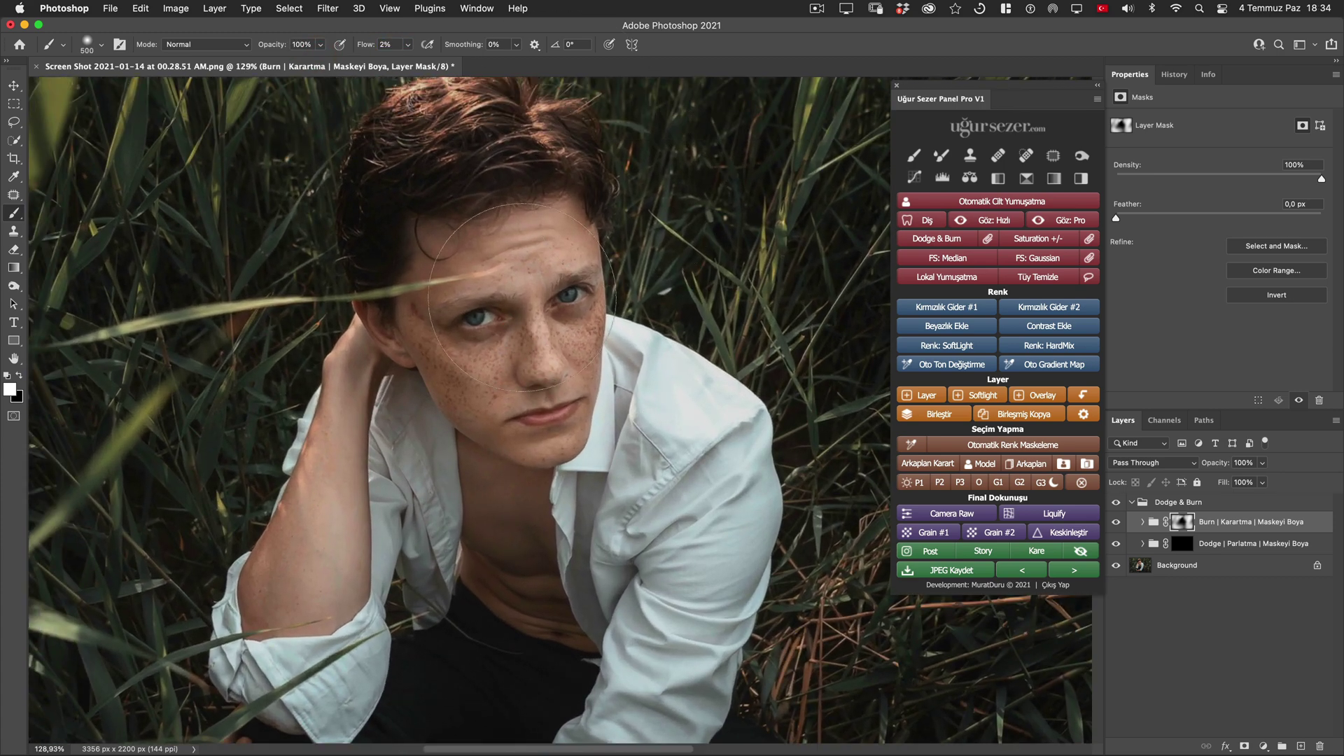
mouse_move(465, 307)
mouse_down()
mouse_move(518, 318)
mouse_move(578, 285)
mouse_up()
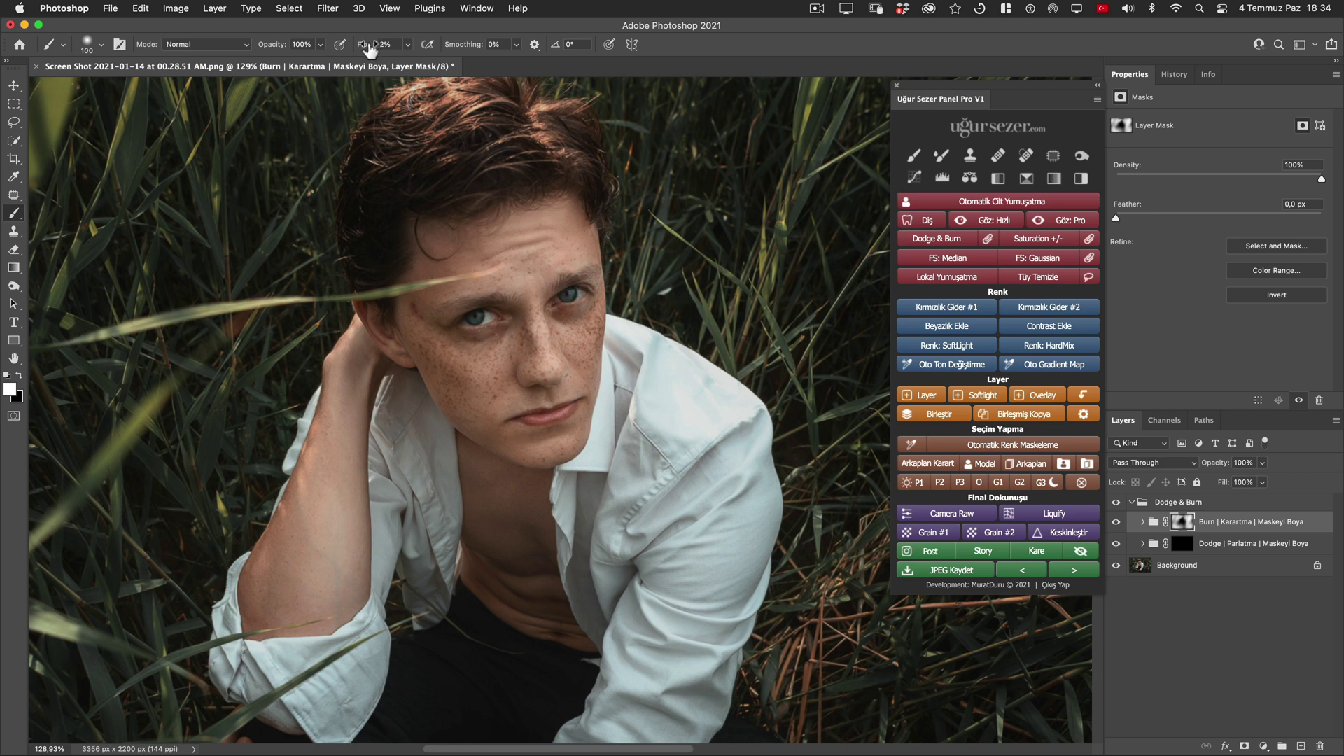
drag(368, 44, 381, 44)
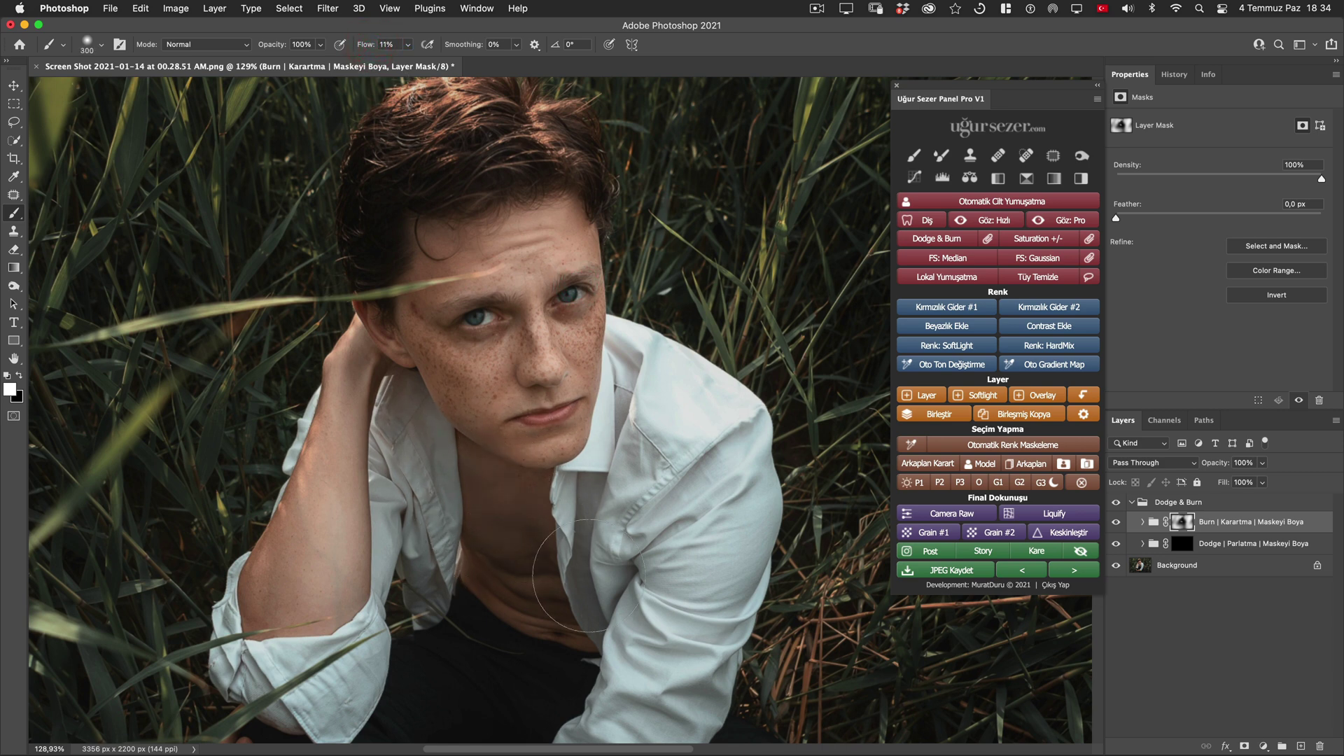
key(bracketleft)
mouse_move(392, 484)
mouse_down()
mouse_move(506, 306)
mouse_move(476, 308)
mouse_up()
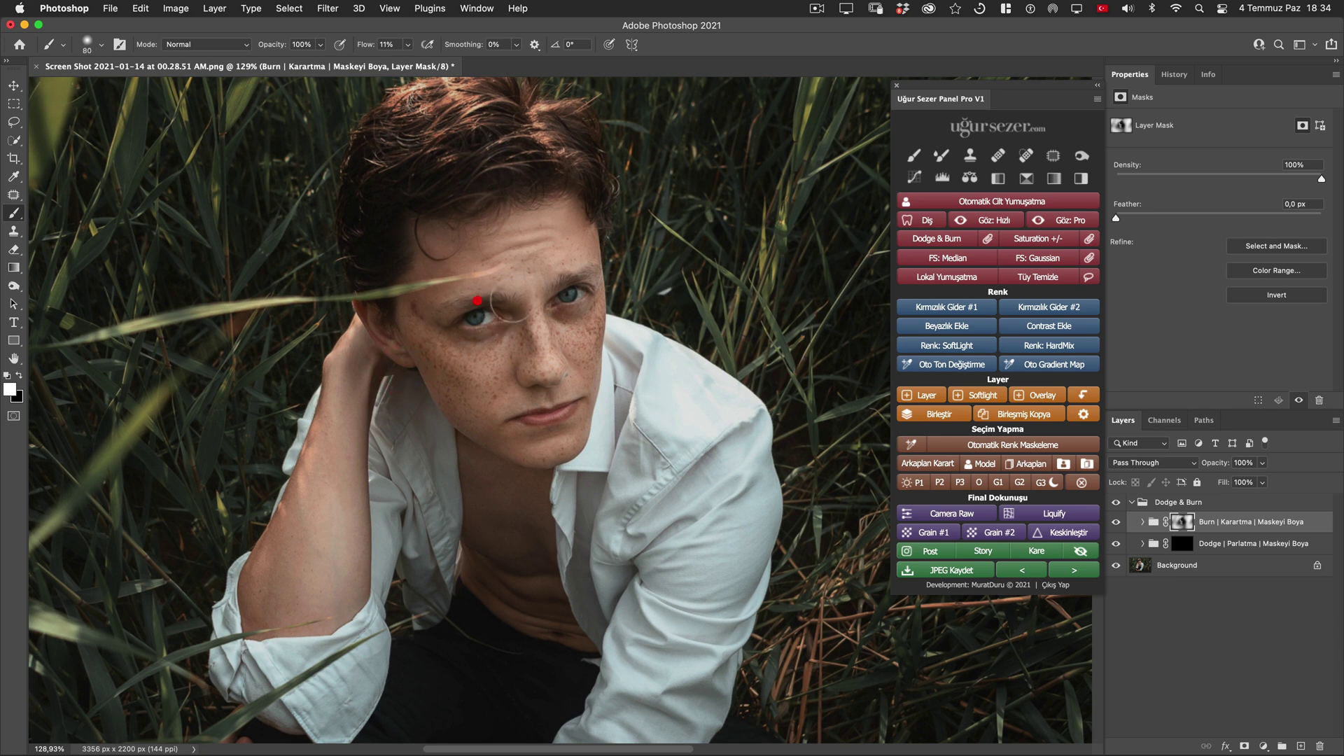
click(1183, 544)
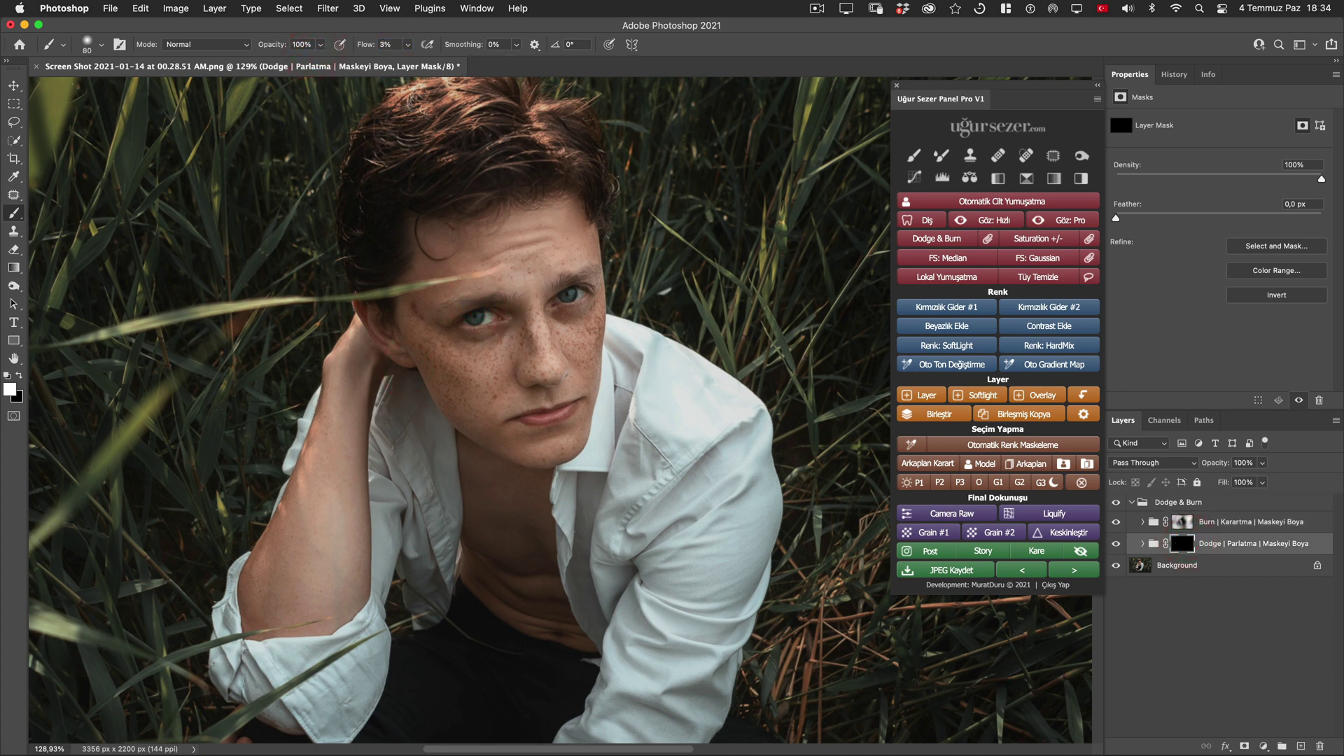
- Brighten the forehead and lower lip on the Dodge mask with a small brush
key(bracketleft)
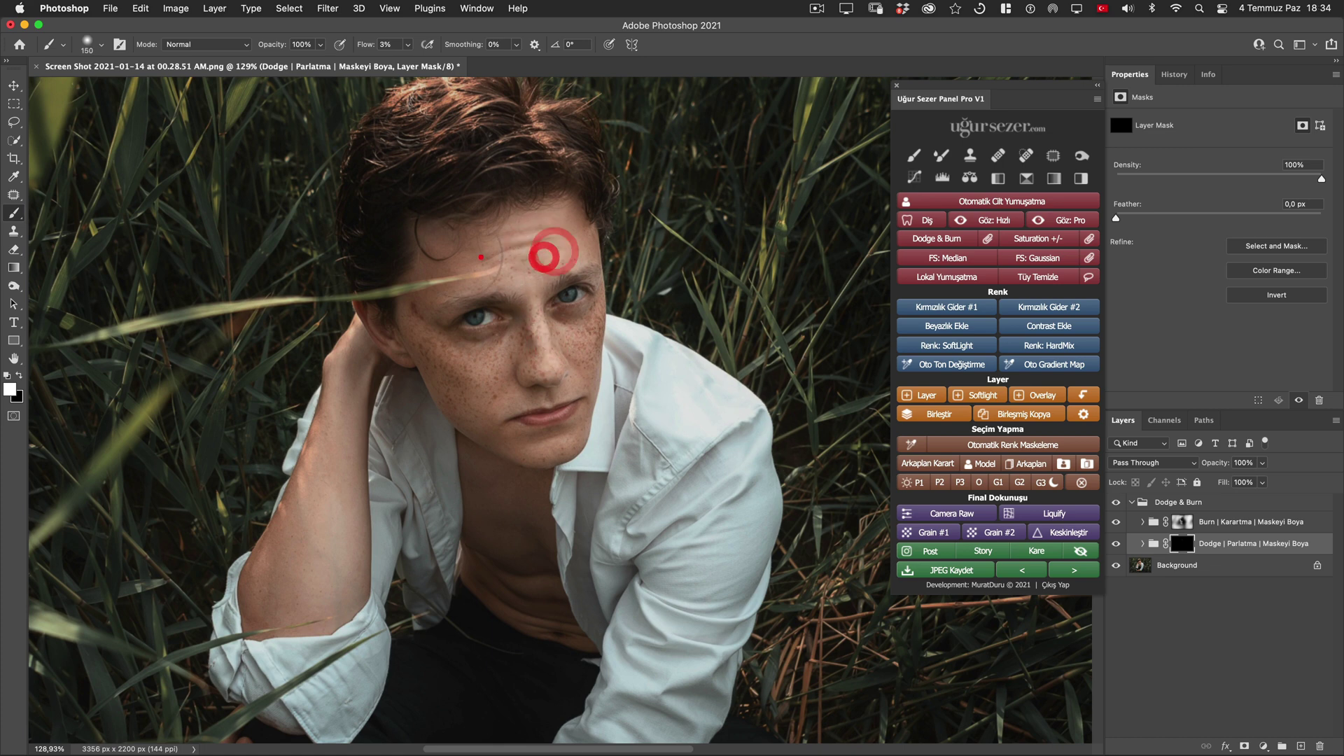
mouse_move(550, 252)
mouse_down()
mouse_move(481, 257)
mouse_move(563, 329)
mouse_up()
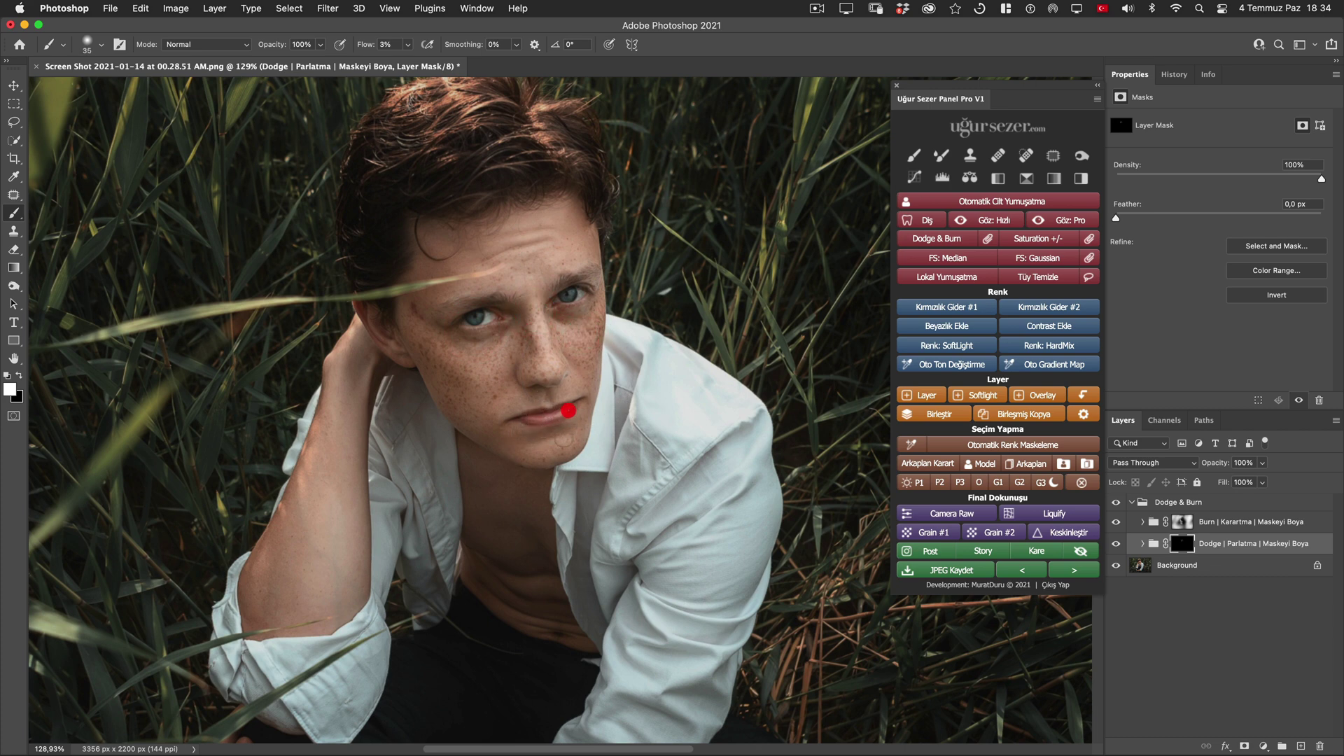
mouse_move(555, 434)
mouse_down()
mouse_move(455, 356)
mouse_move(480, 345)
mouse_move(477, 399)
mouse_up()
- Darken the shadow under the chin and the neck beside the collar on the Burn mask
key(alt+bracketright)
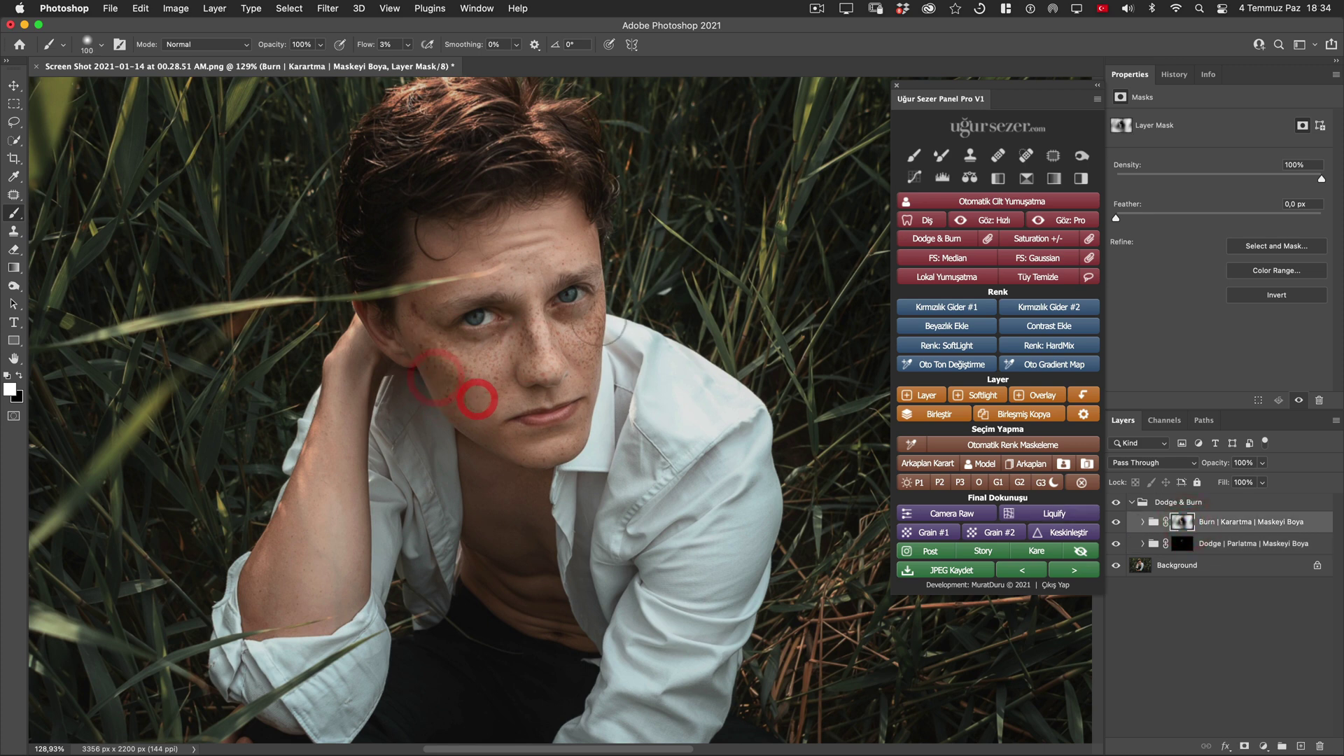
click(609, 354)
click(560, 481)
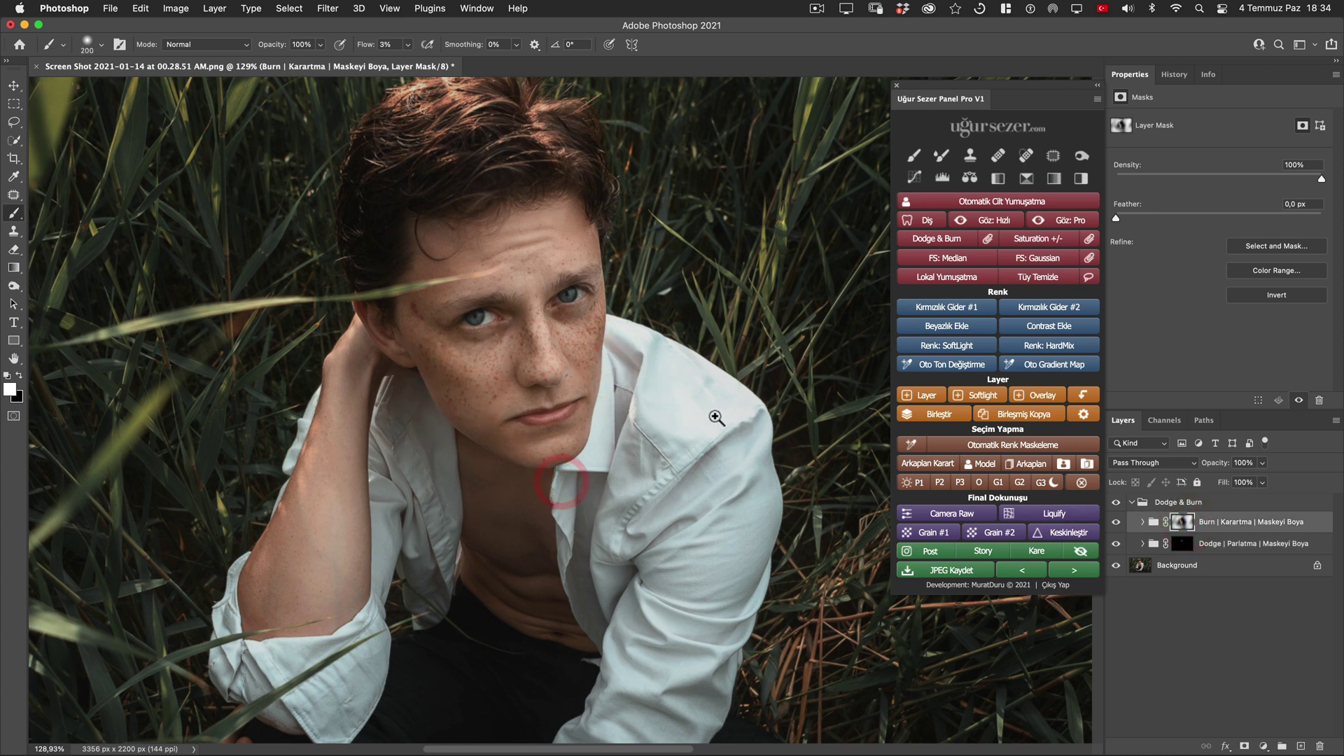
mouse_move(715, 417)
mouse_down()
mouse_move(675, 420)
mouse_move(613, 384)
mouse_up()
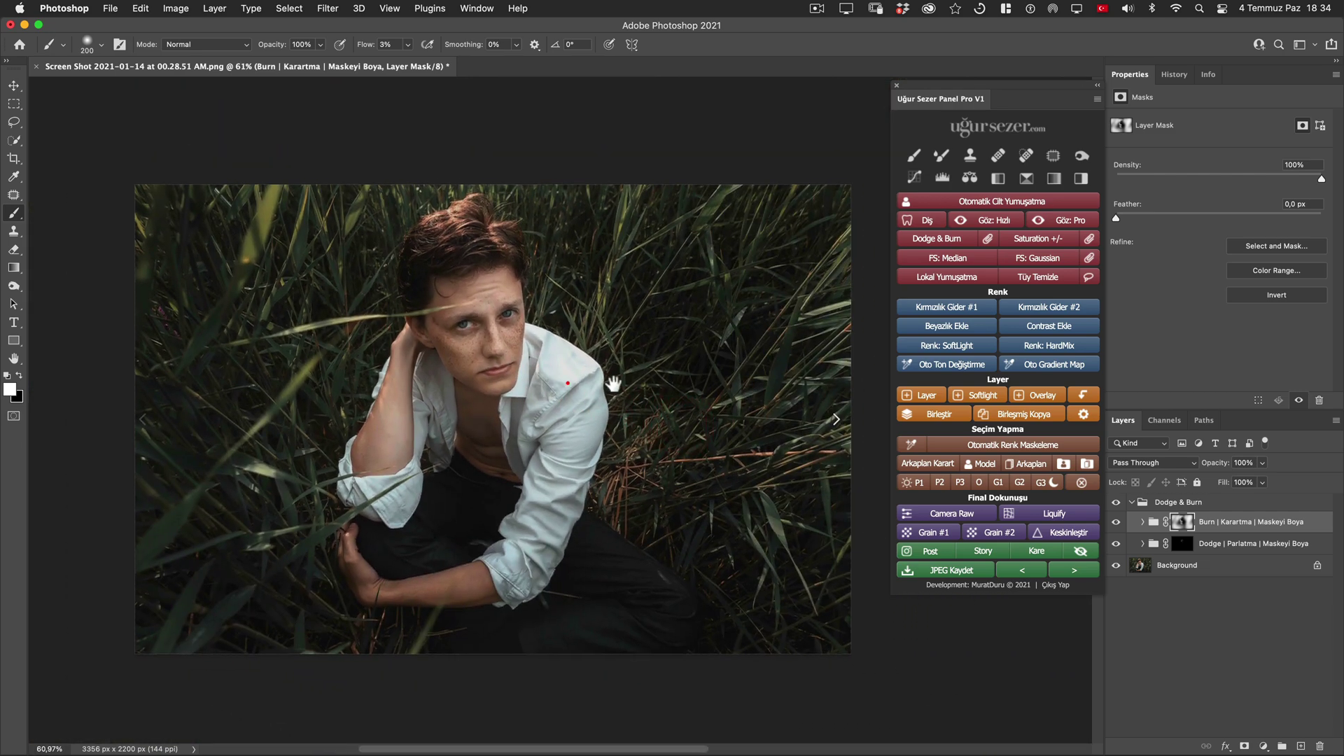
click(1116, 502)
click(1116, 502)
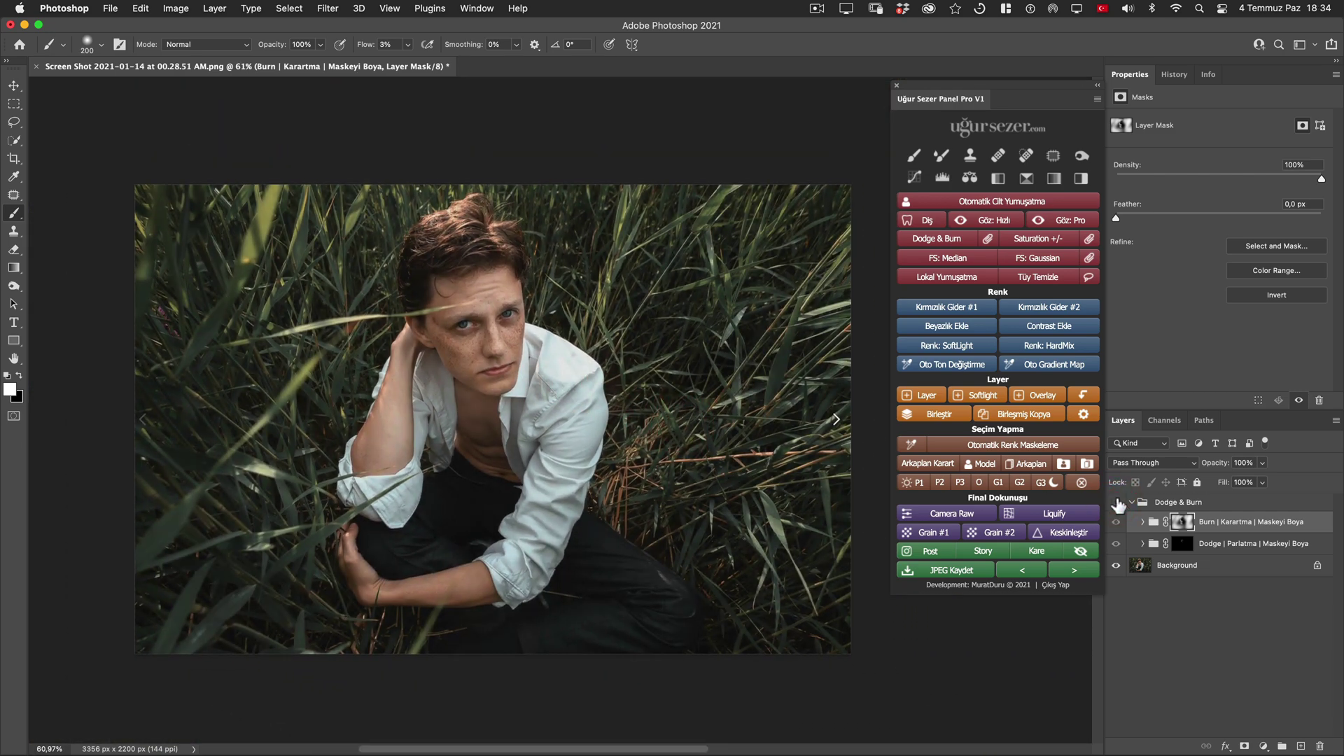
drag(477, 321, 537, 324)
click(1116, 502)
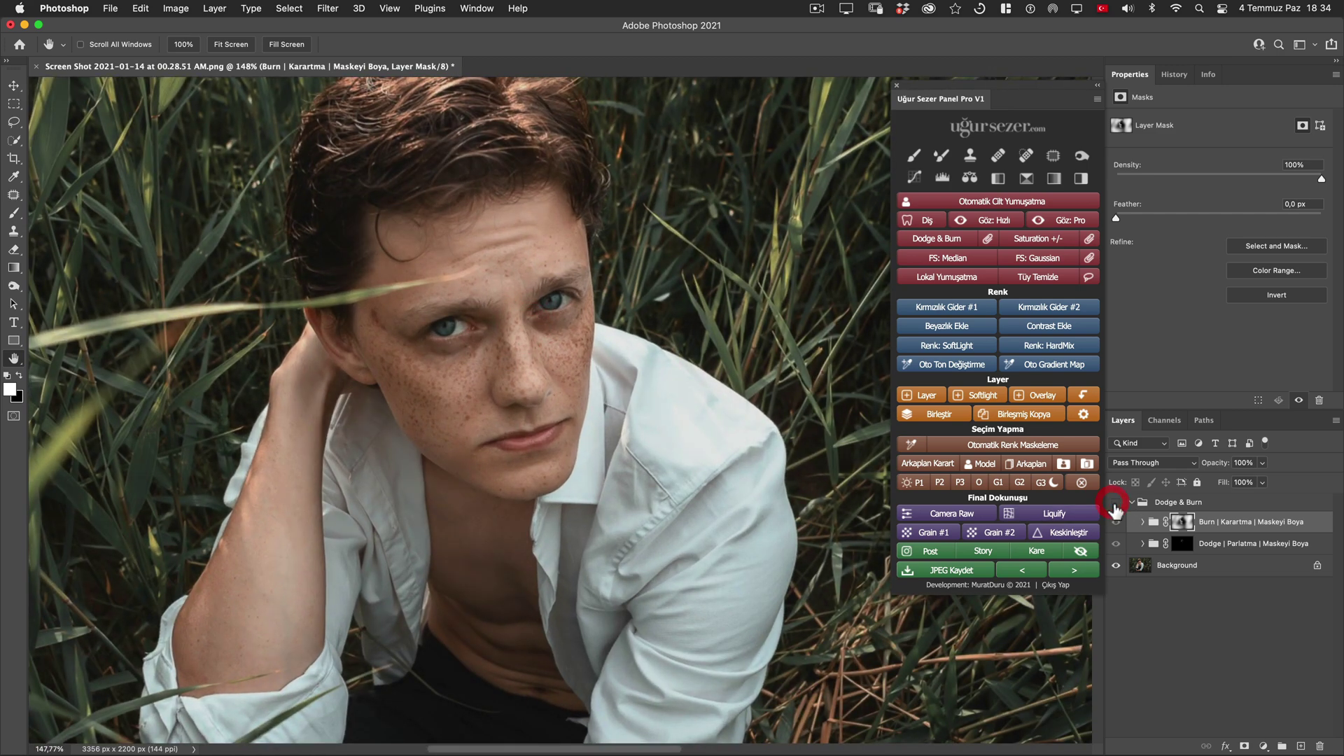
click(1116, 502)
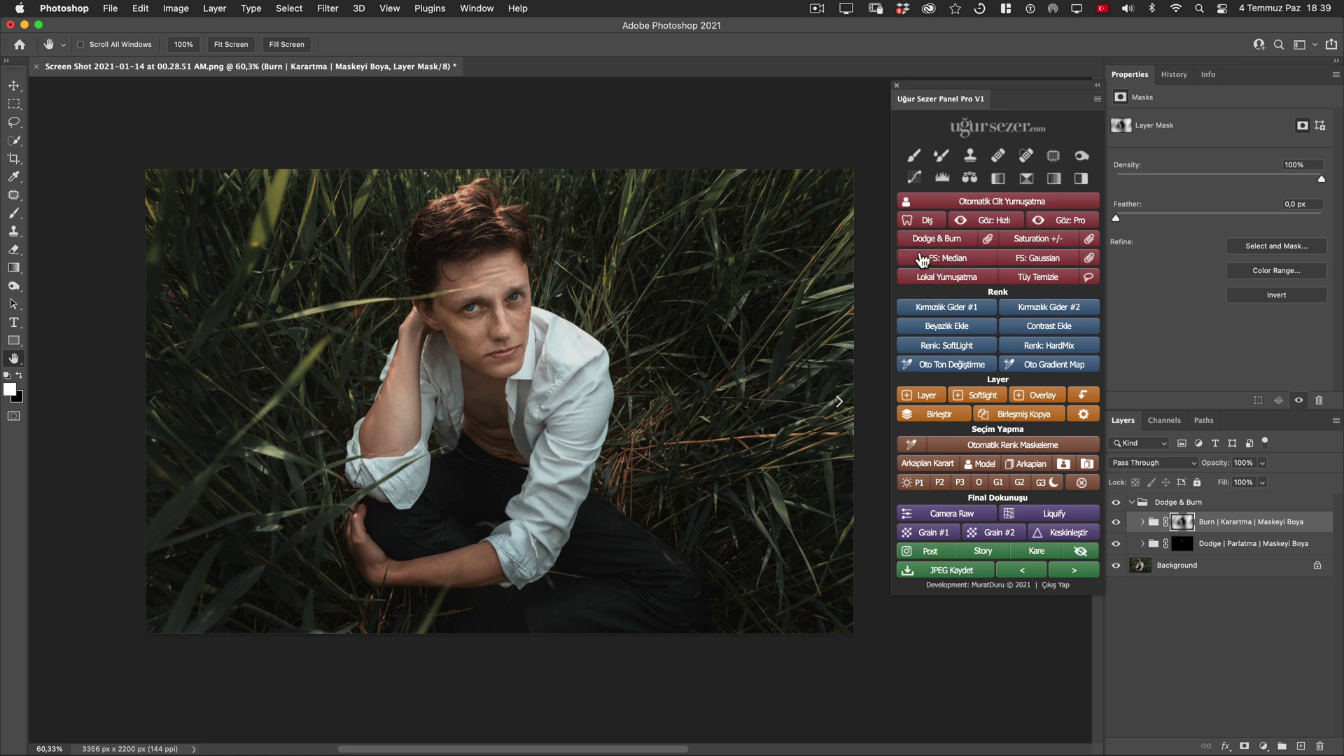
- Zoom to about 144% on the young man's eyes and freckles
click(478, 292)
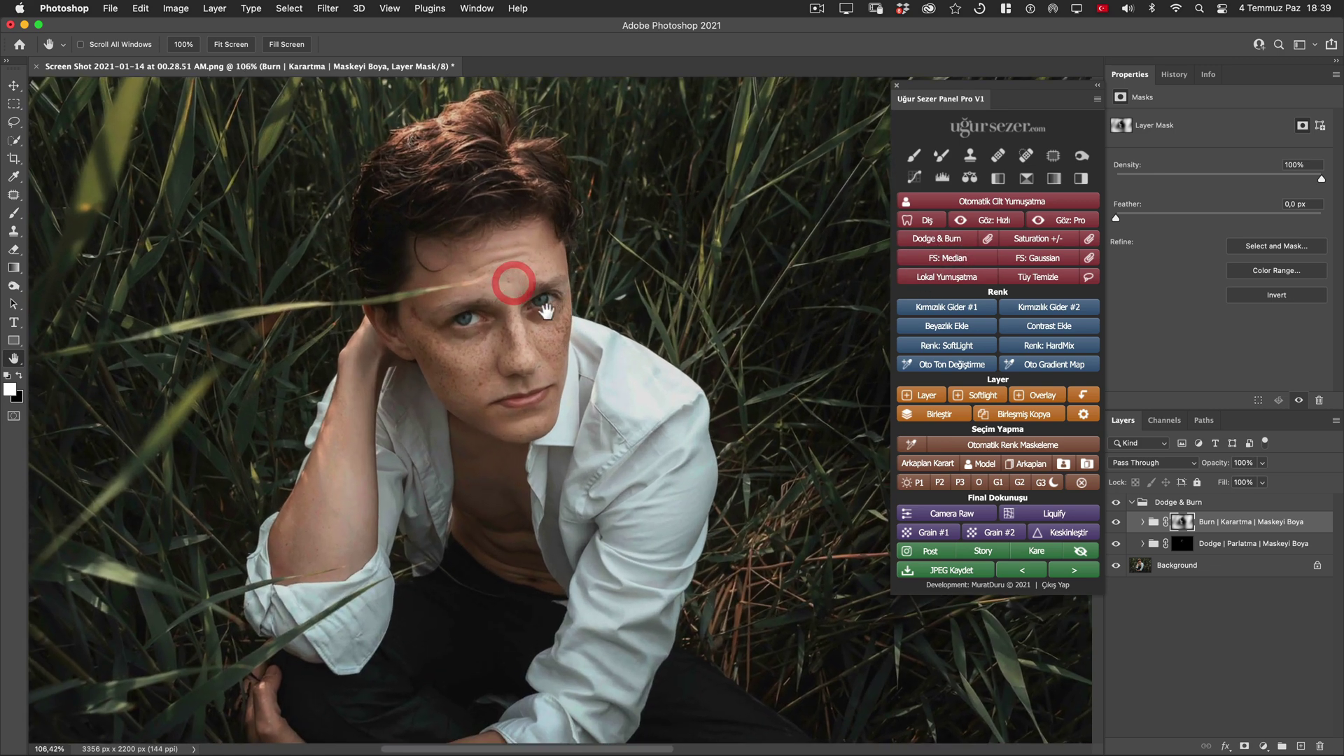
drag(501, 284, 640, 355)
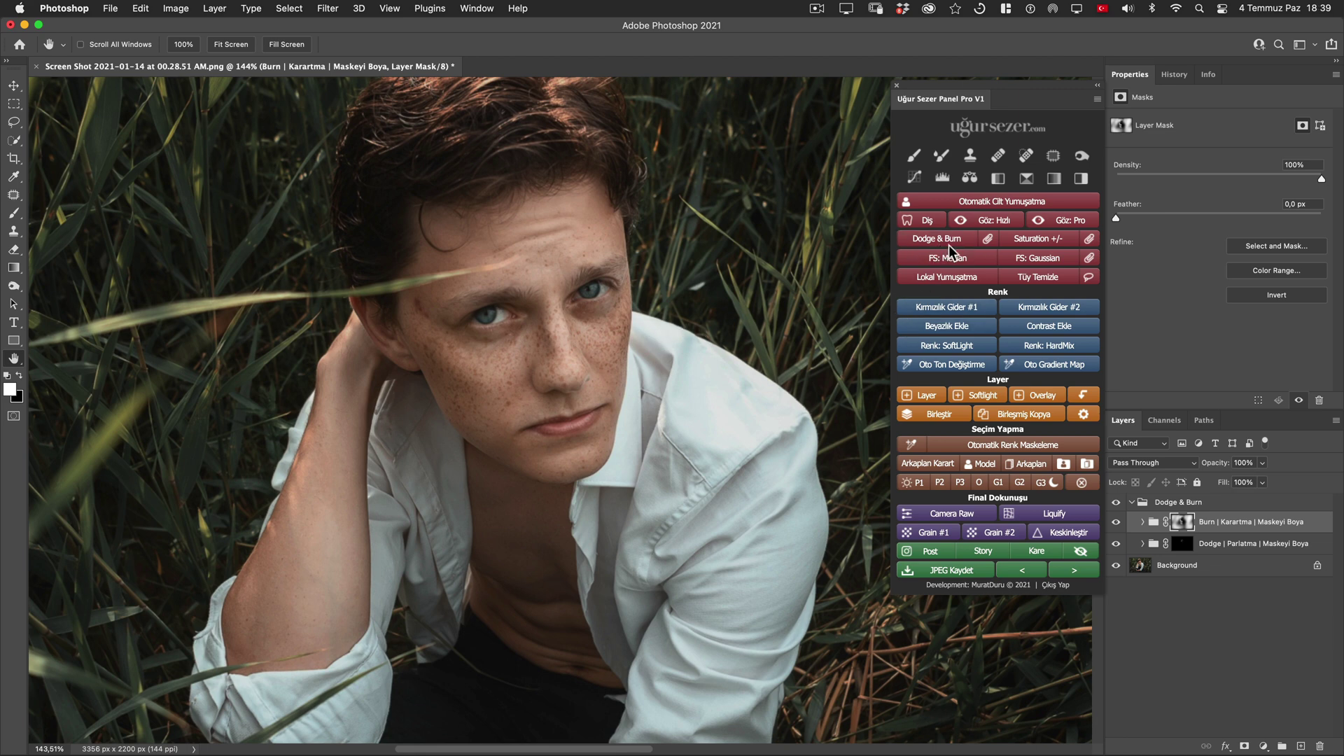
- Add the luminosity map group and set its 'Contrast | Opacity Değiştir' layer to 100% opacity
click(988, 240)
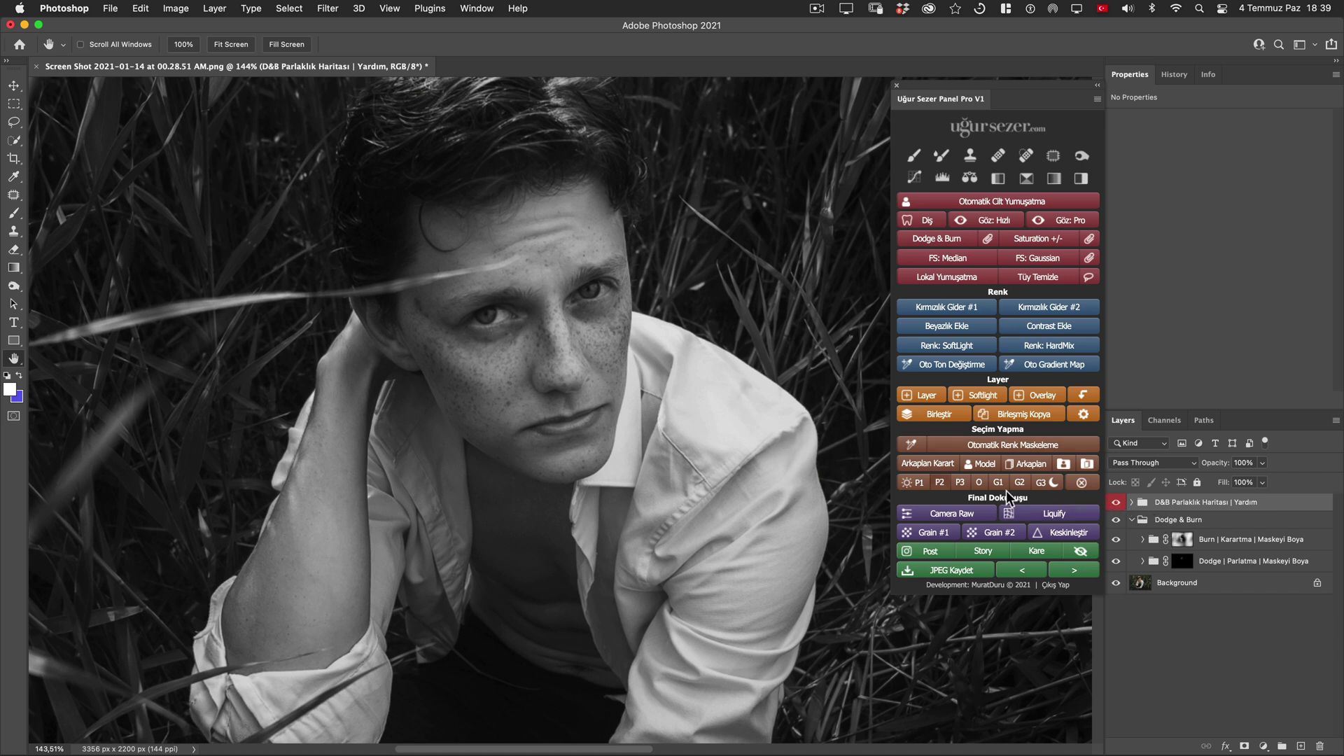
drag(772, 445, 745, 447)
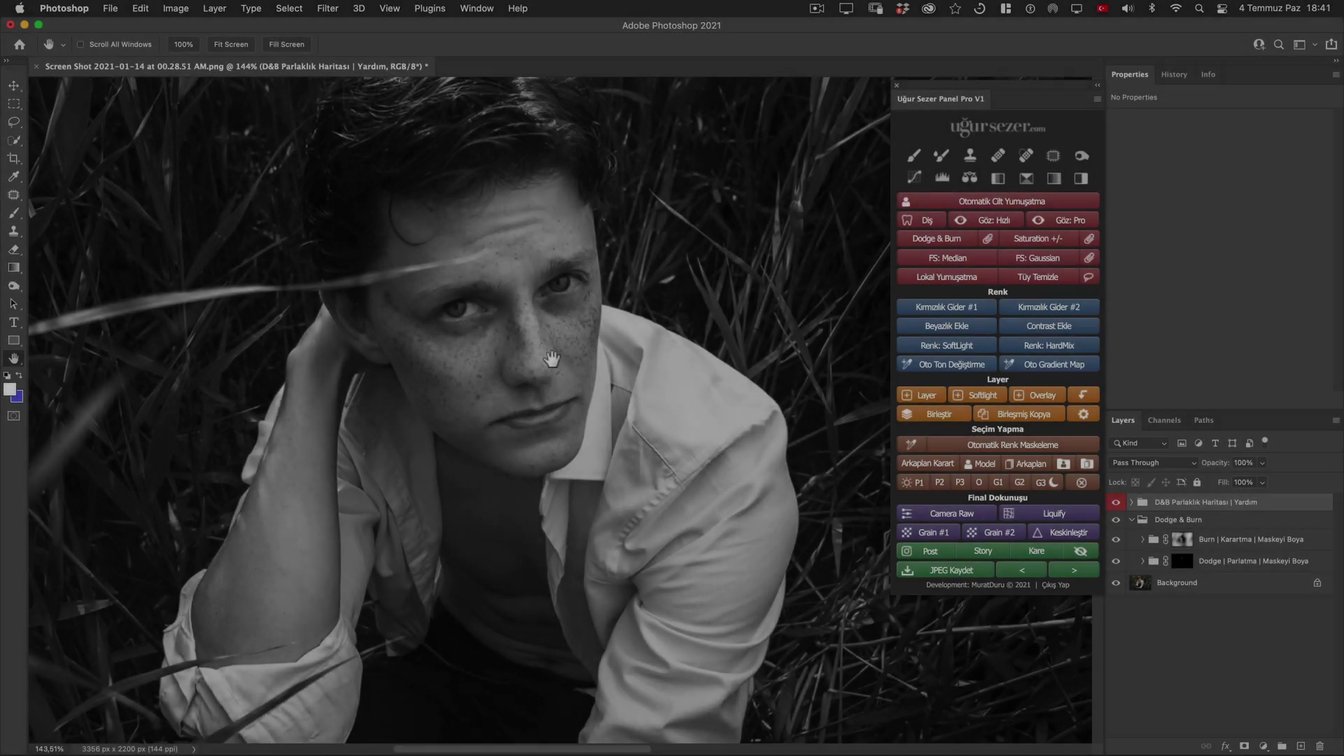
click(552, 359)
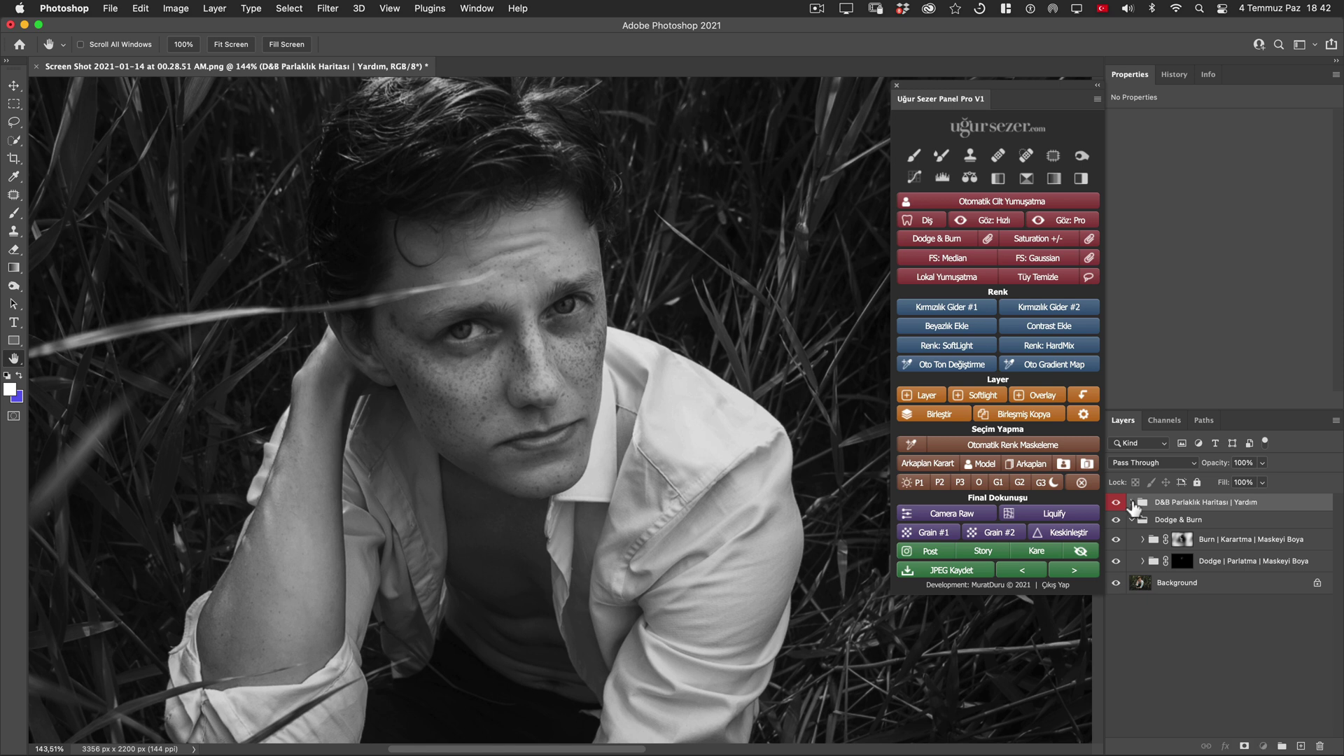
click(1132, 502)
click(1219, 526)
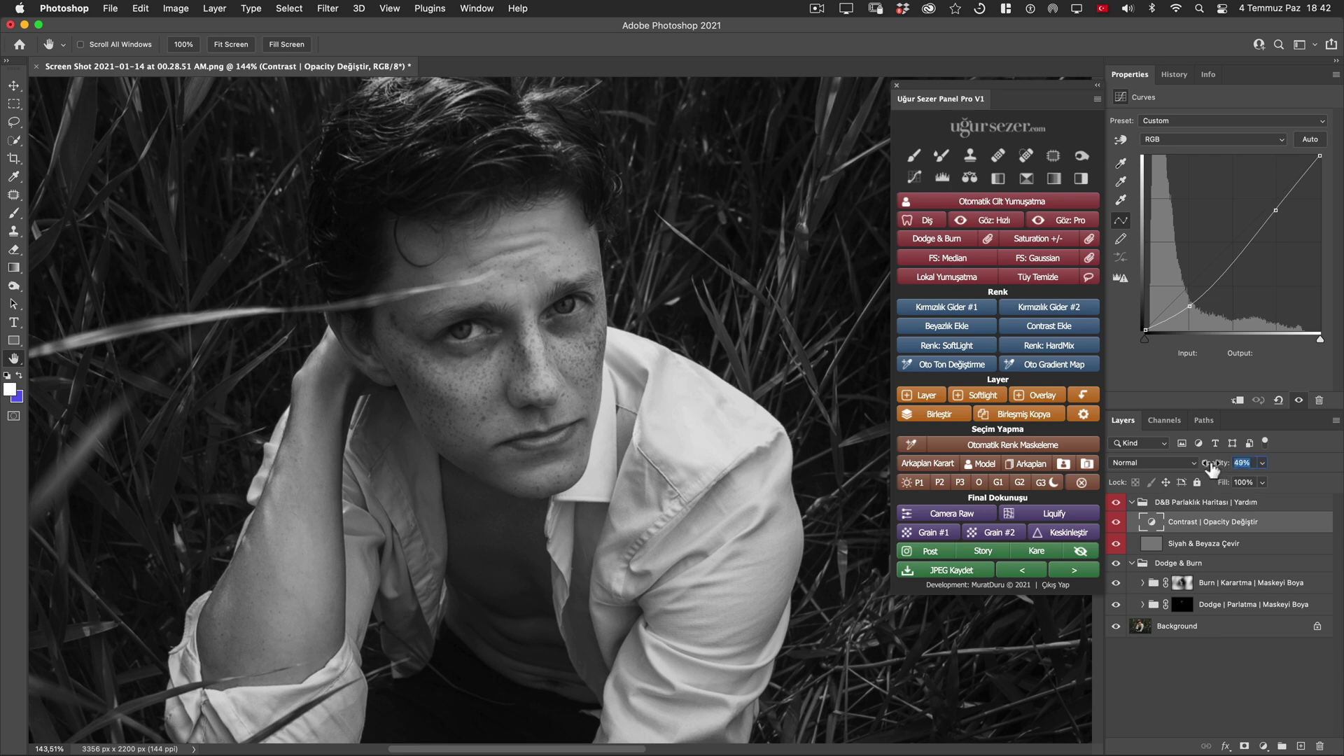
drag(1212, 468, 1295, 468)
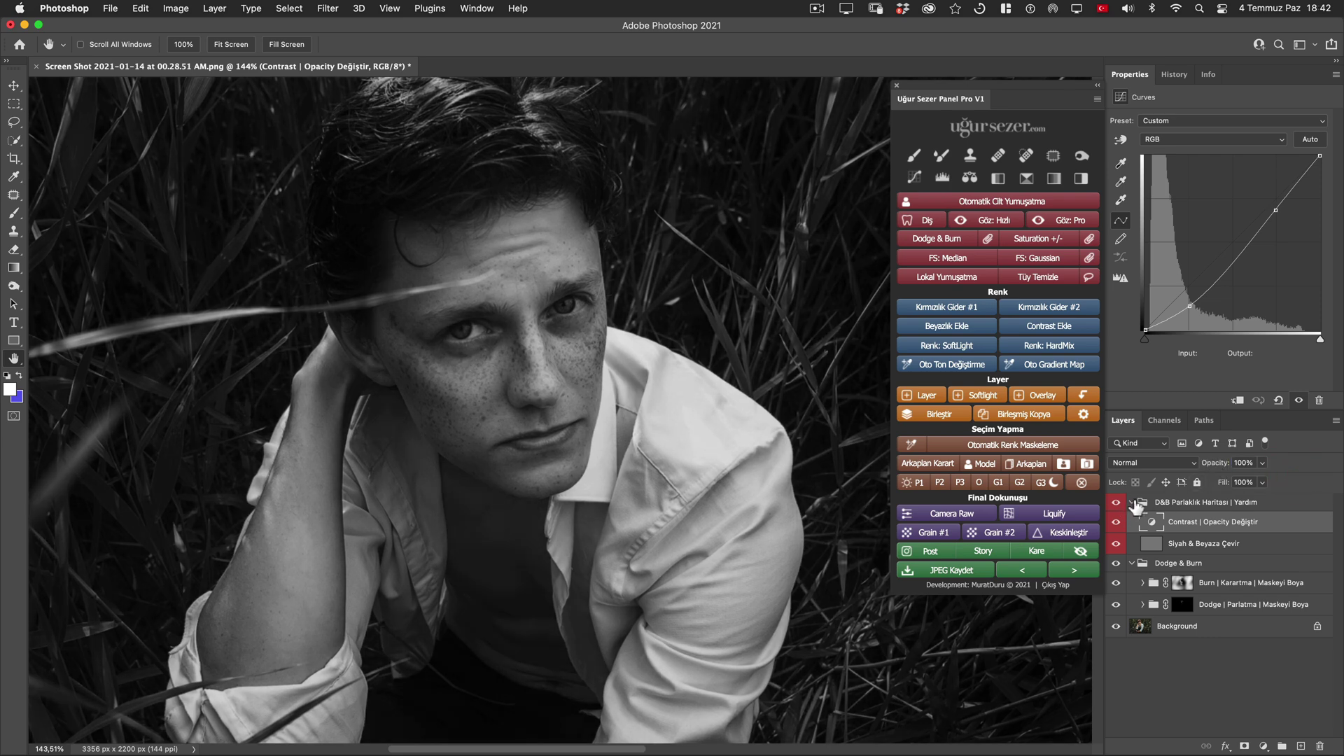
click(1132, 502)
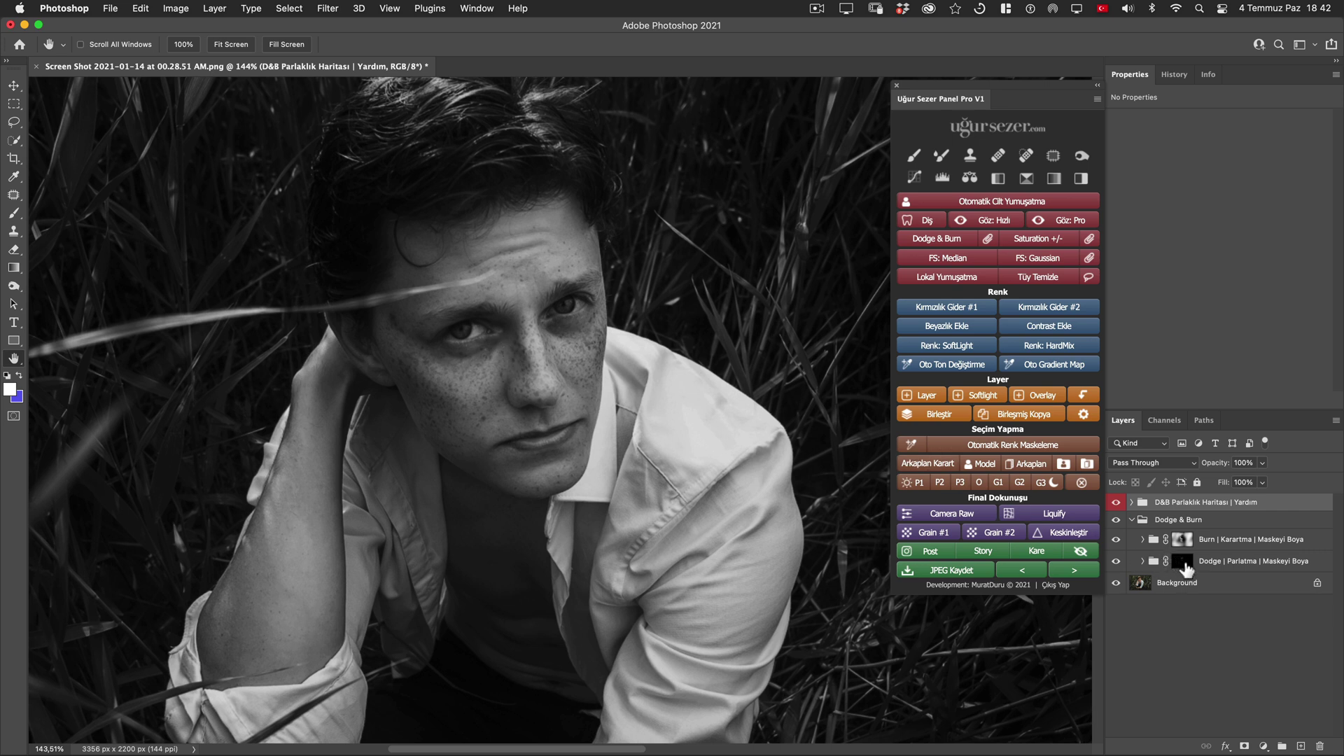
- Paint subtle brightening on the cheek and forehead in the Dodge mask with a 2% flow brush
click(1183, 560)
key(b)
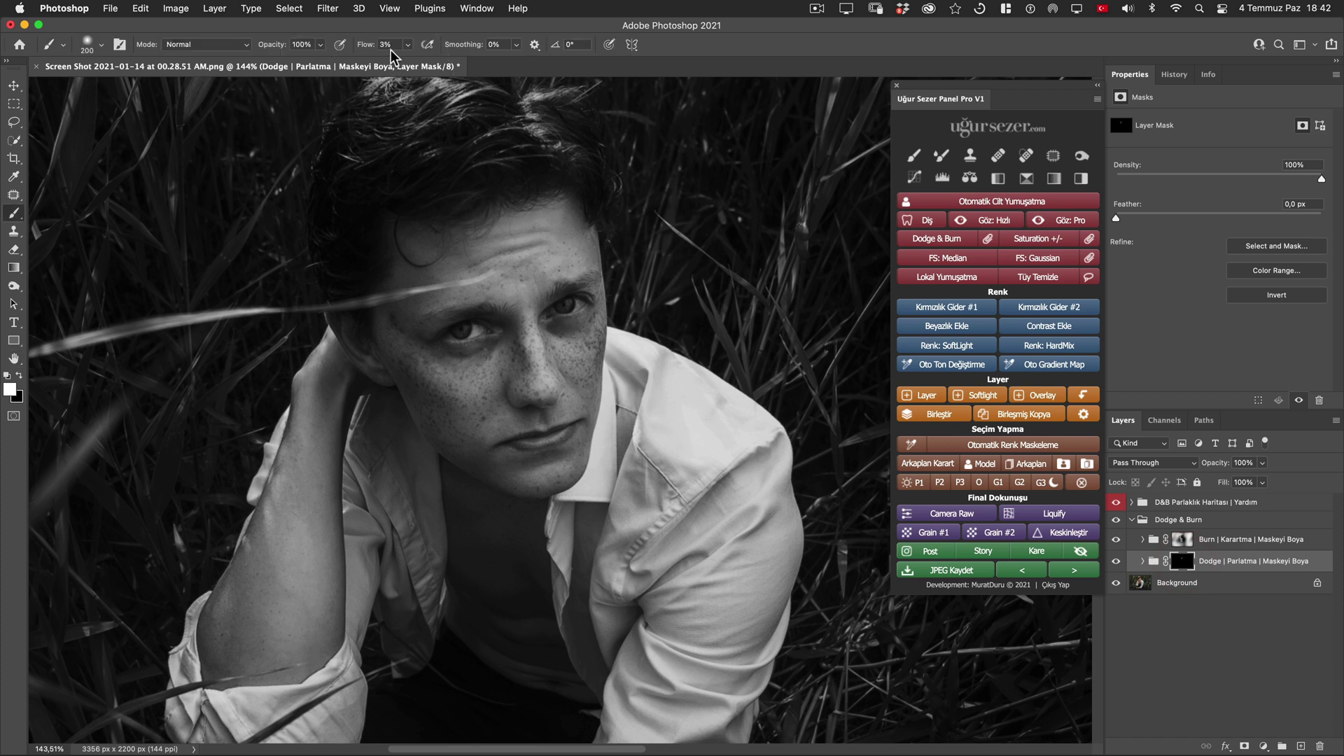
click(387, 45)
text(1)
drag(507, 364, 437, 360)
mouse_move(458, 353)
mouse_down()
mouse_move(491, 347)
mouse_move(469, 365)
mouse_move(567, 323)
mouse_up()
drag(493, 252, 576, 218)
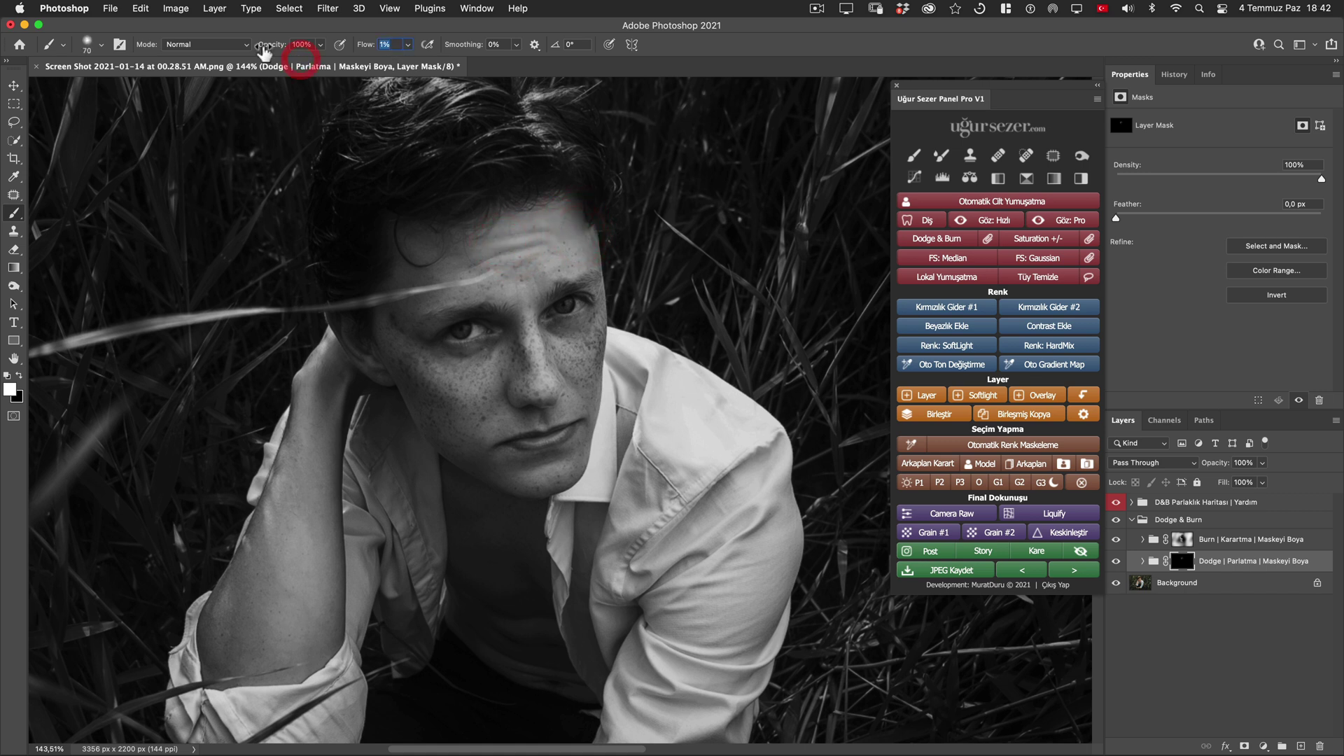
drag(366, 44, 371, 44)
mouse_move(406, 280)
mouse_down()
mouse_move(464, 246)
mouse_move(580, 222)
mouse_up()
key(bracketleft)
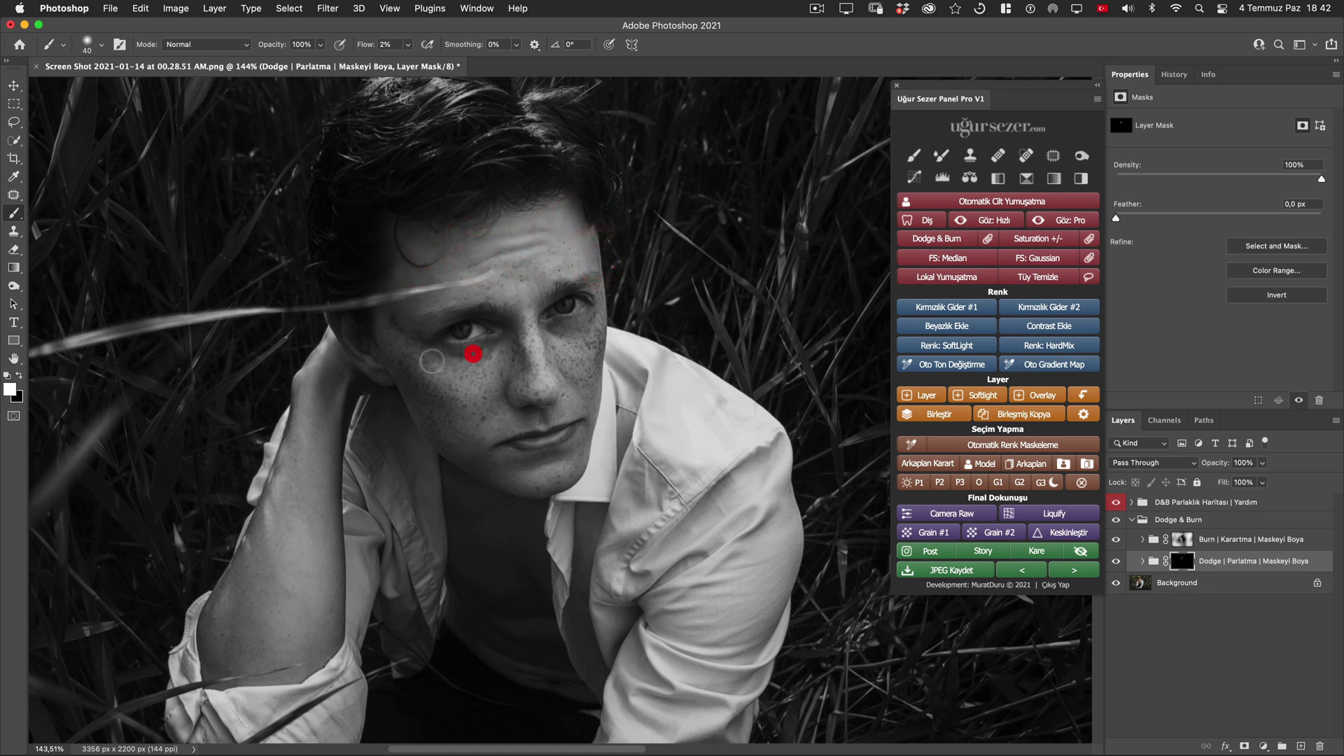
drag(396, 331, 434, 359)
click(550, 358)
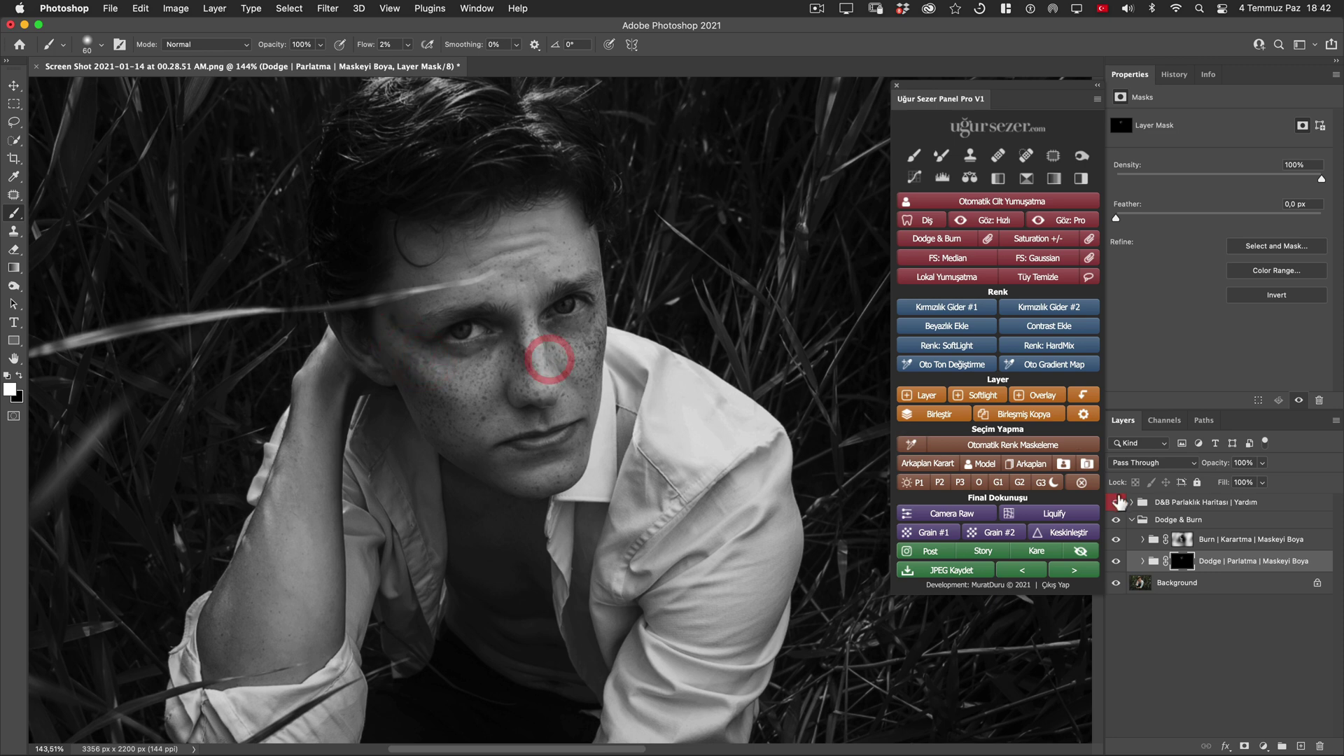
click(1117, 504)
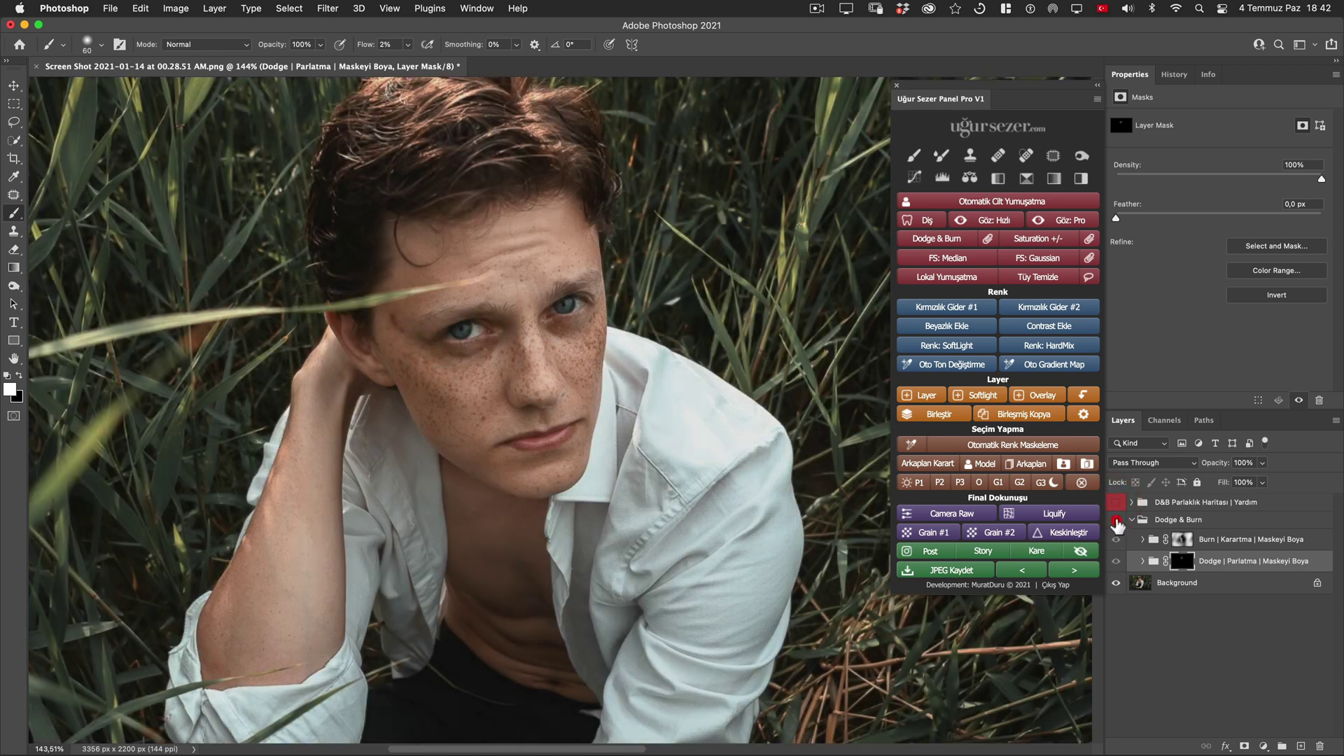
click(1116, 519)
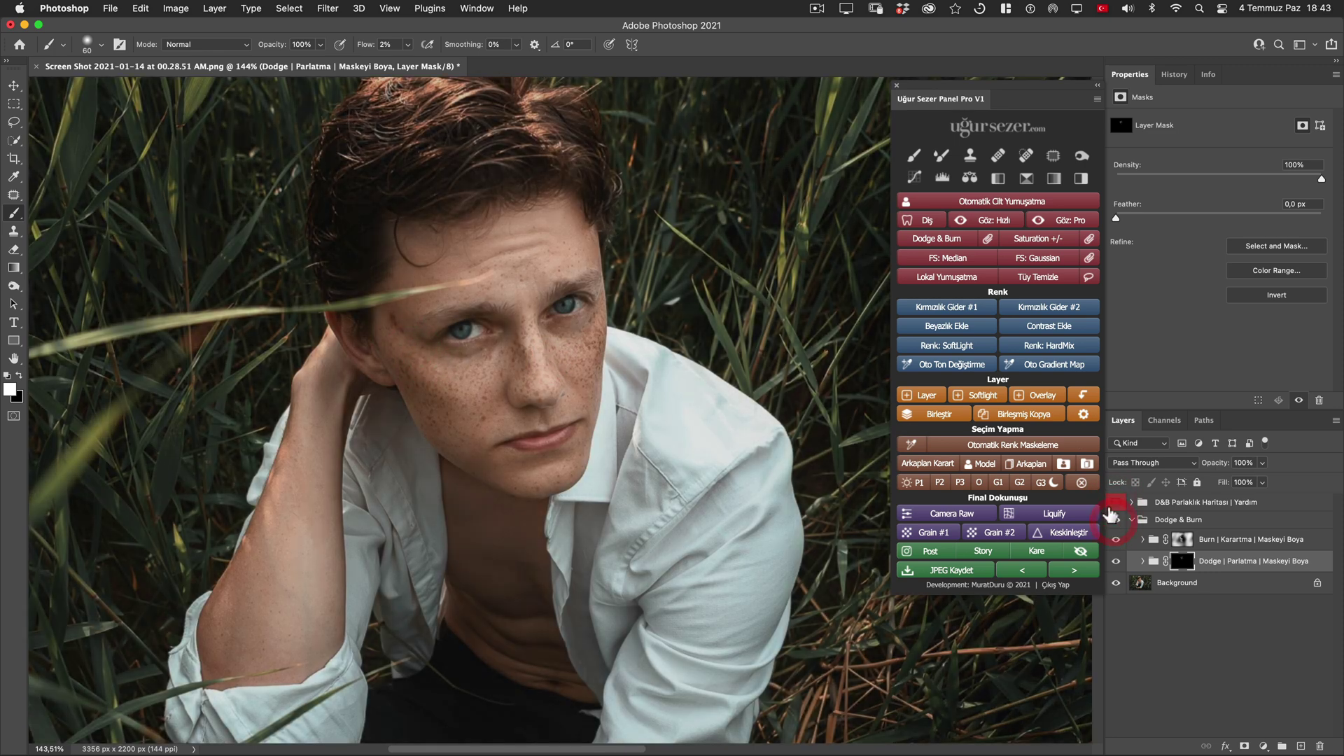
click(1116, 519)
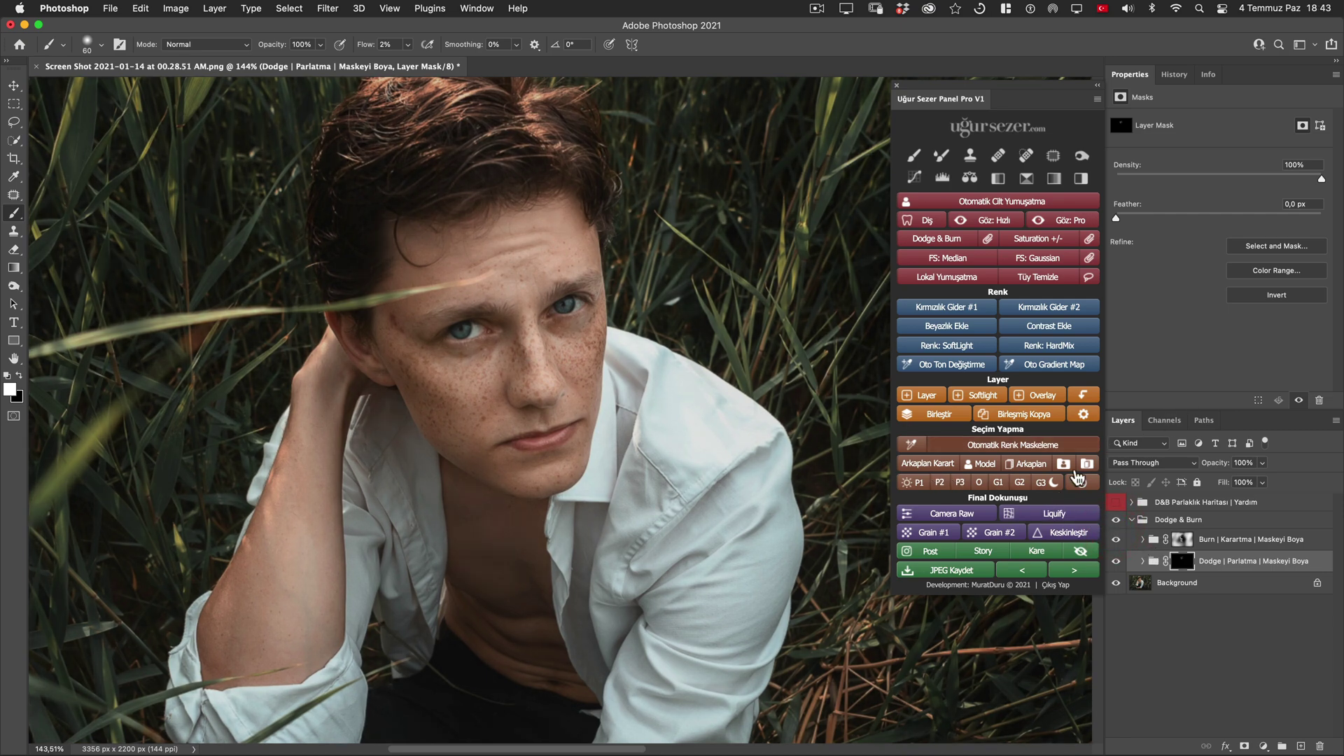
click(1116, 502)
click(1180, 502)
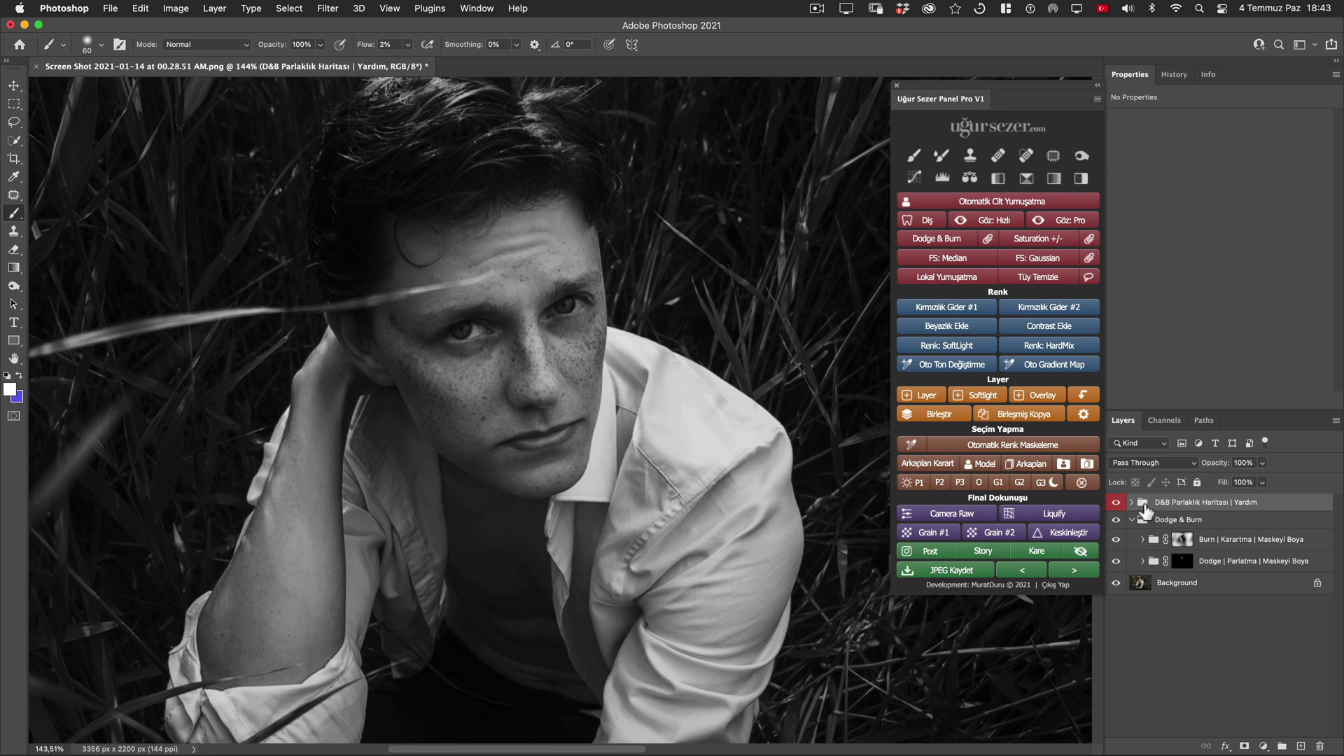
- Delete the 'D&B Parlaklık Haritası | Yardım' group and collapse the Dodge & Burn group
click(1131, 503)
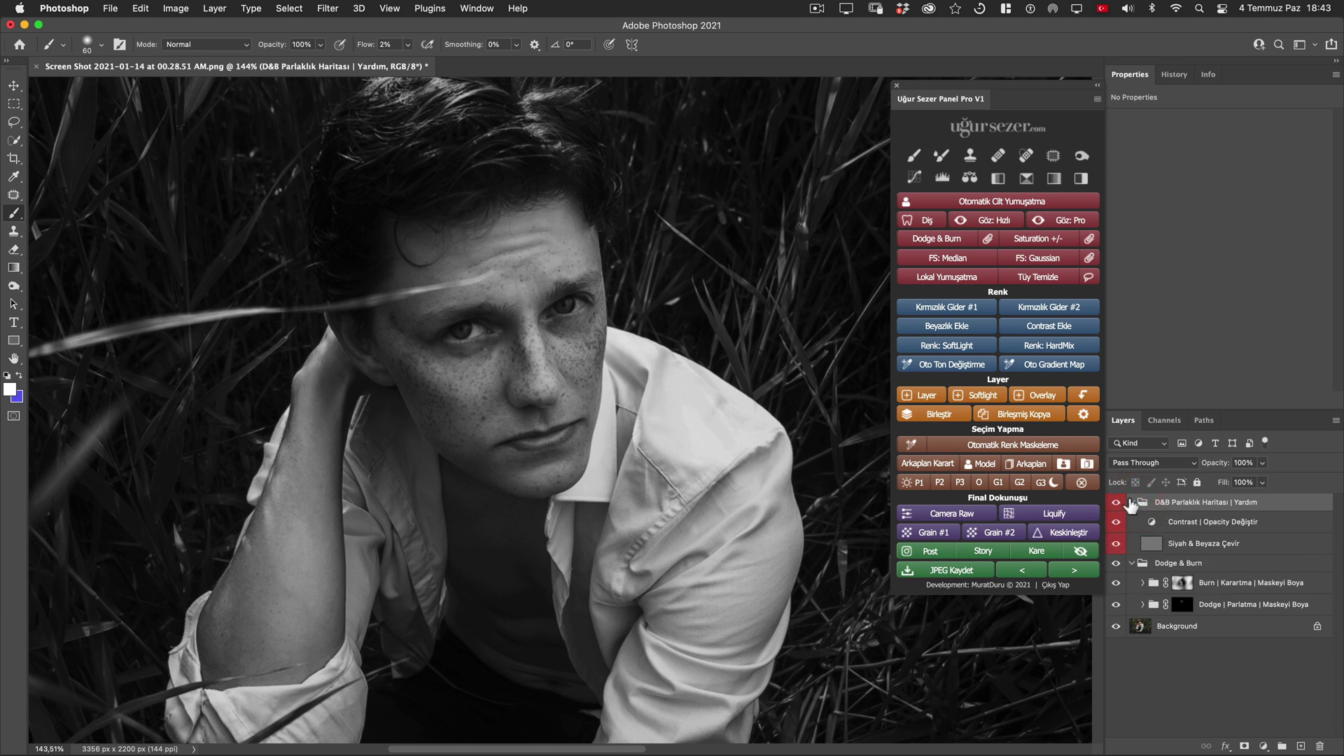
click(1132, 503)
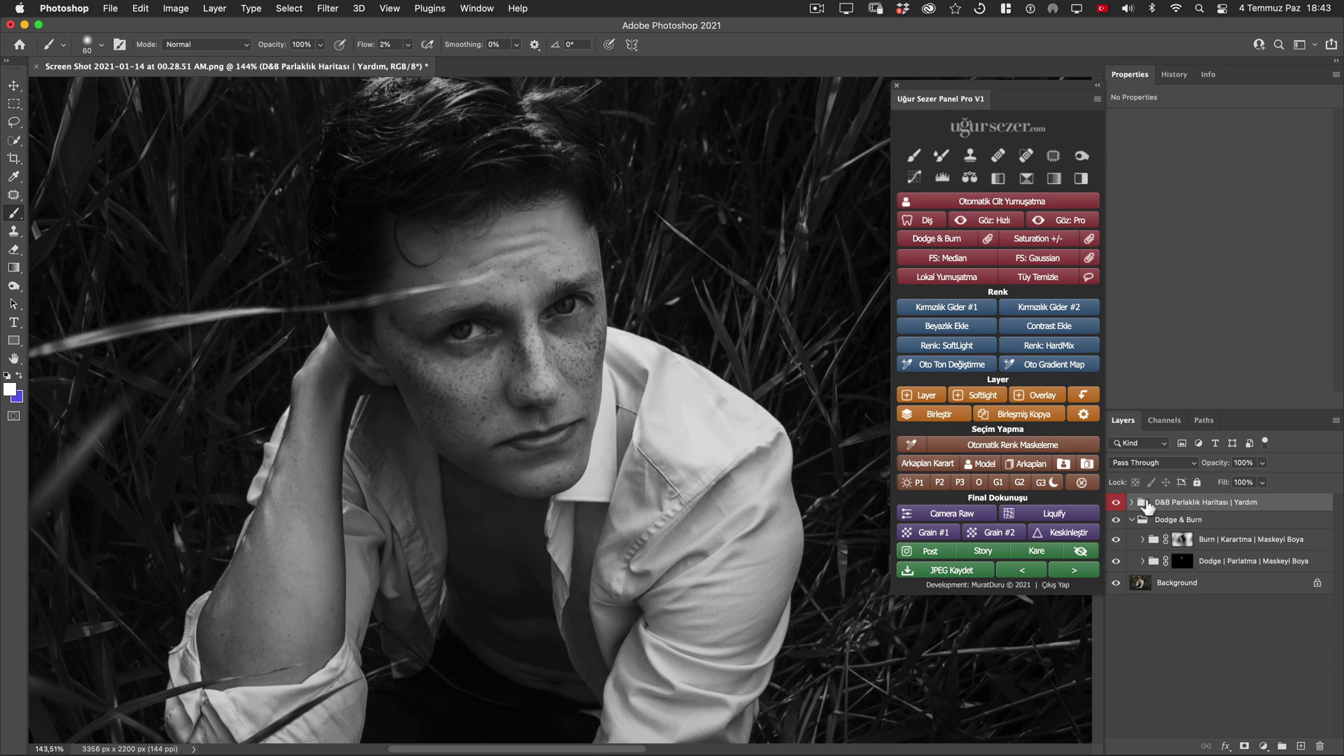
key(Delete)
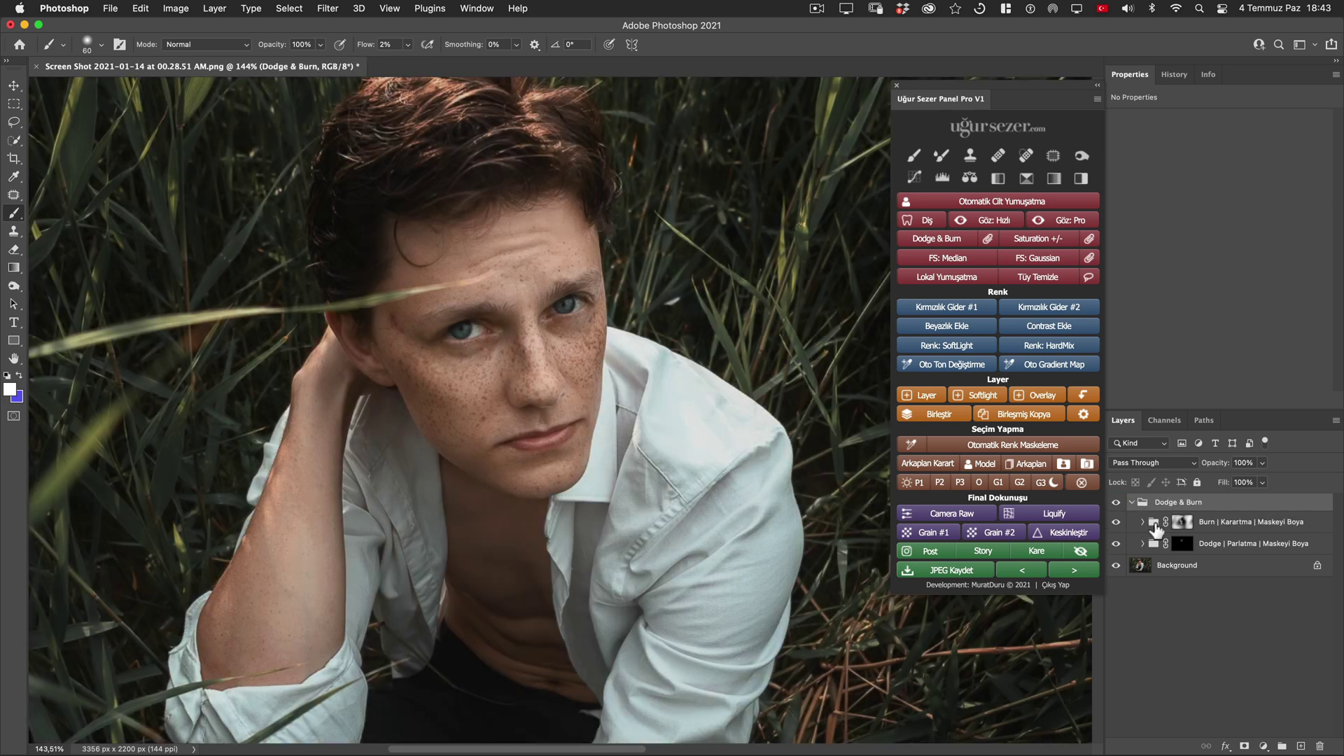
click(1117, 503)
click(1132, 503)
click(1116, 503)
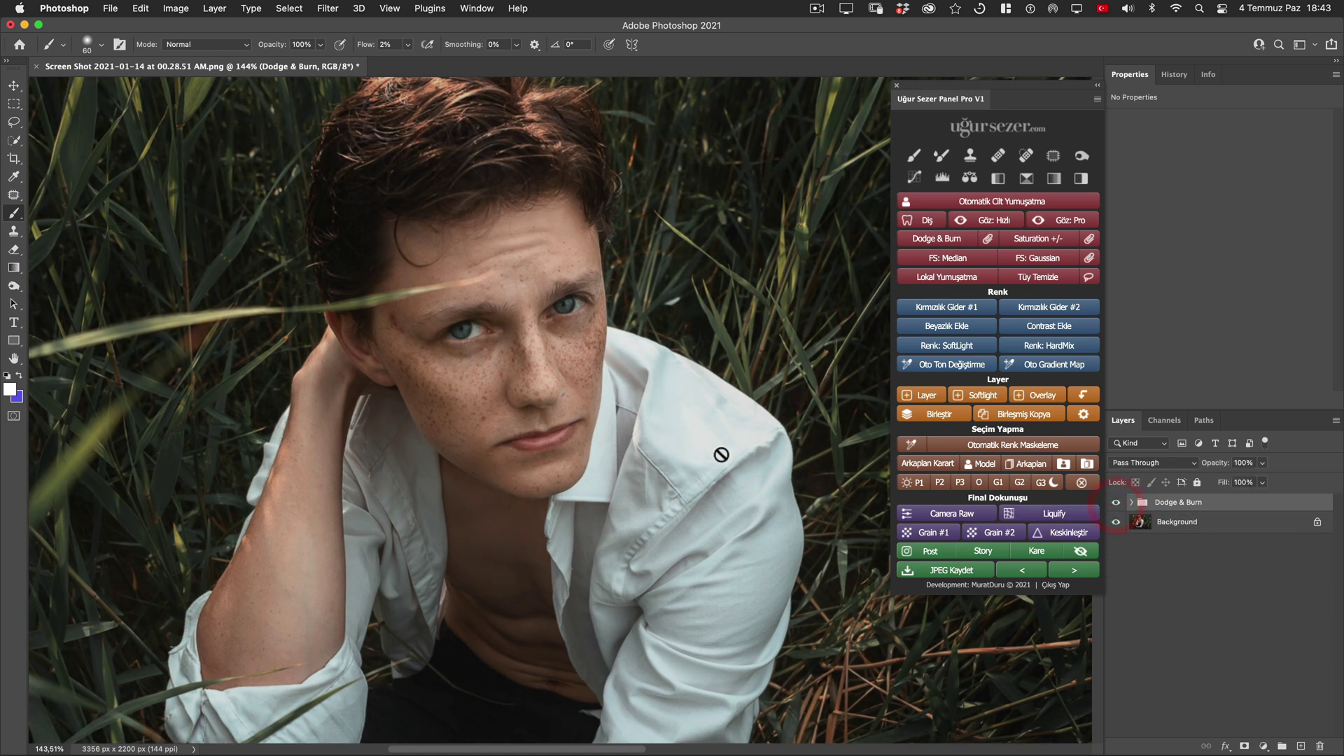
key(h)
click(589, 364)
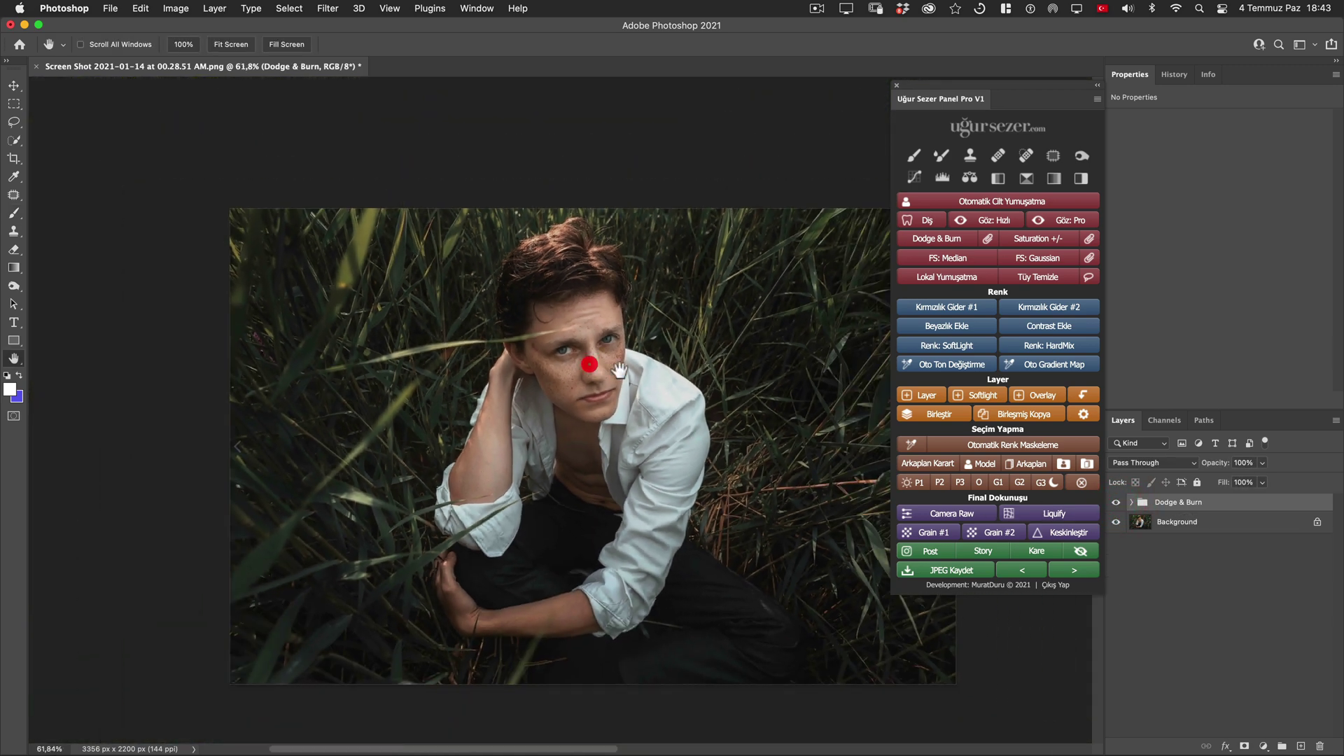
drag(618, 371, 674, 348)
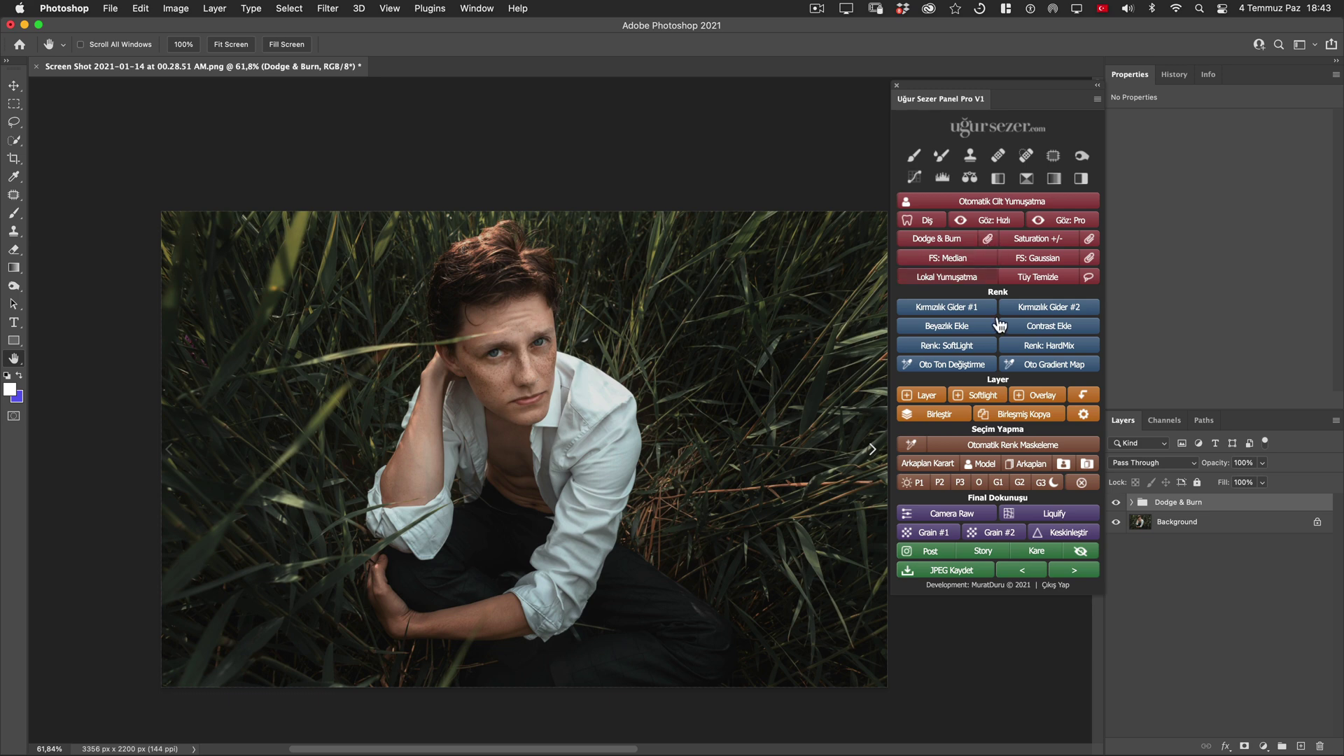
scroll(578, 338, up, 3)
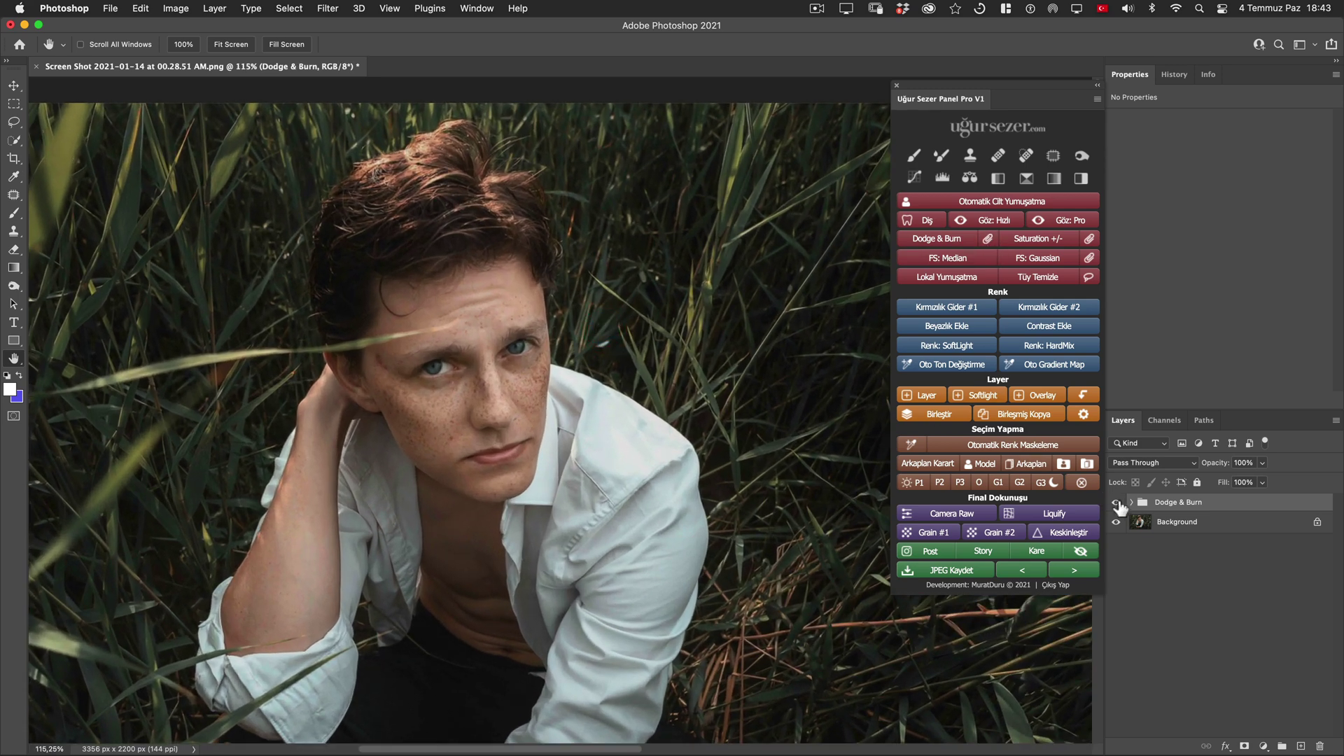
click(1116, 502)
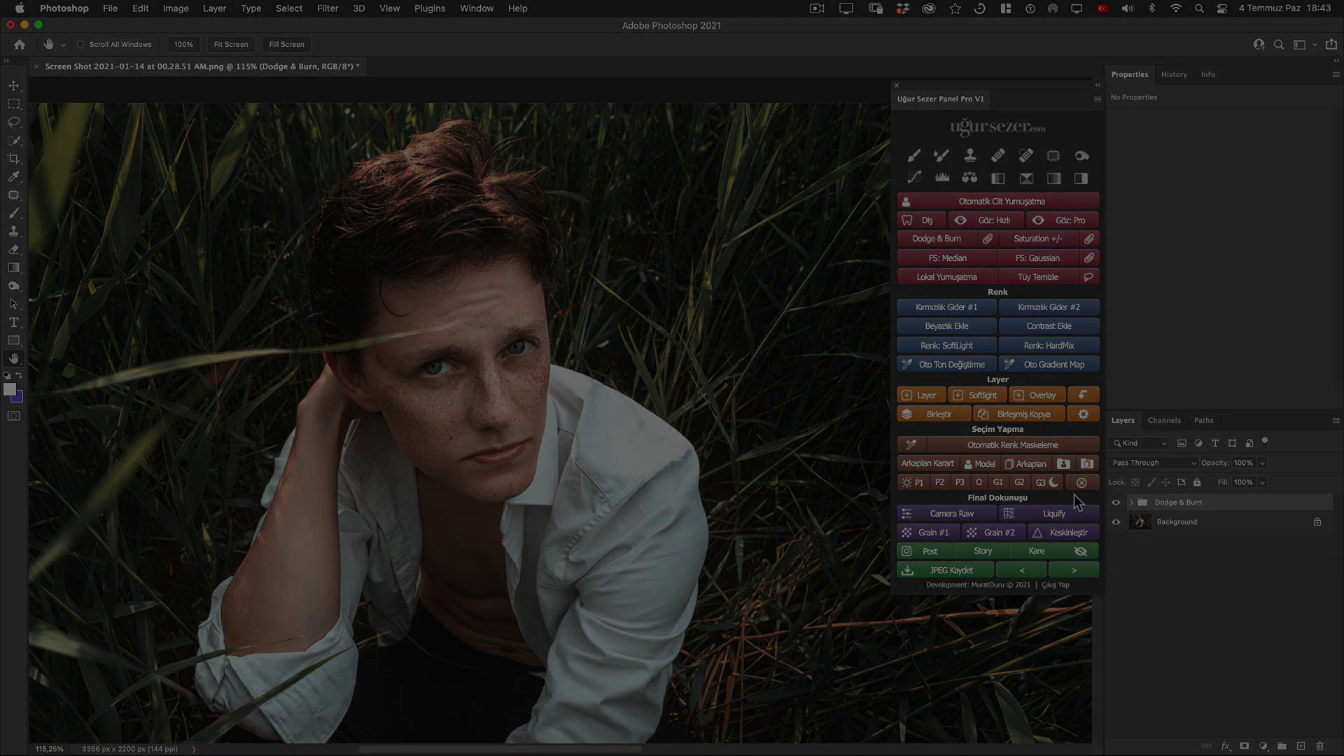